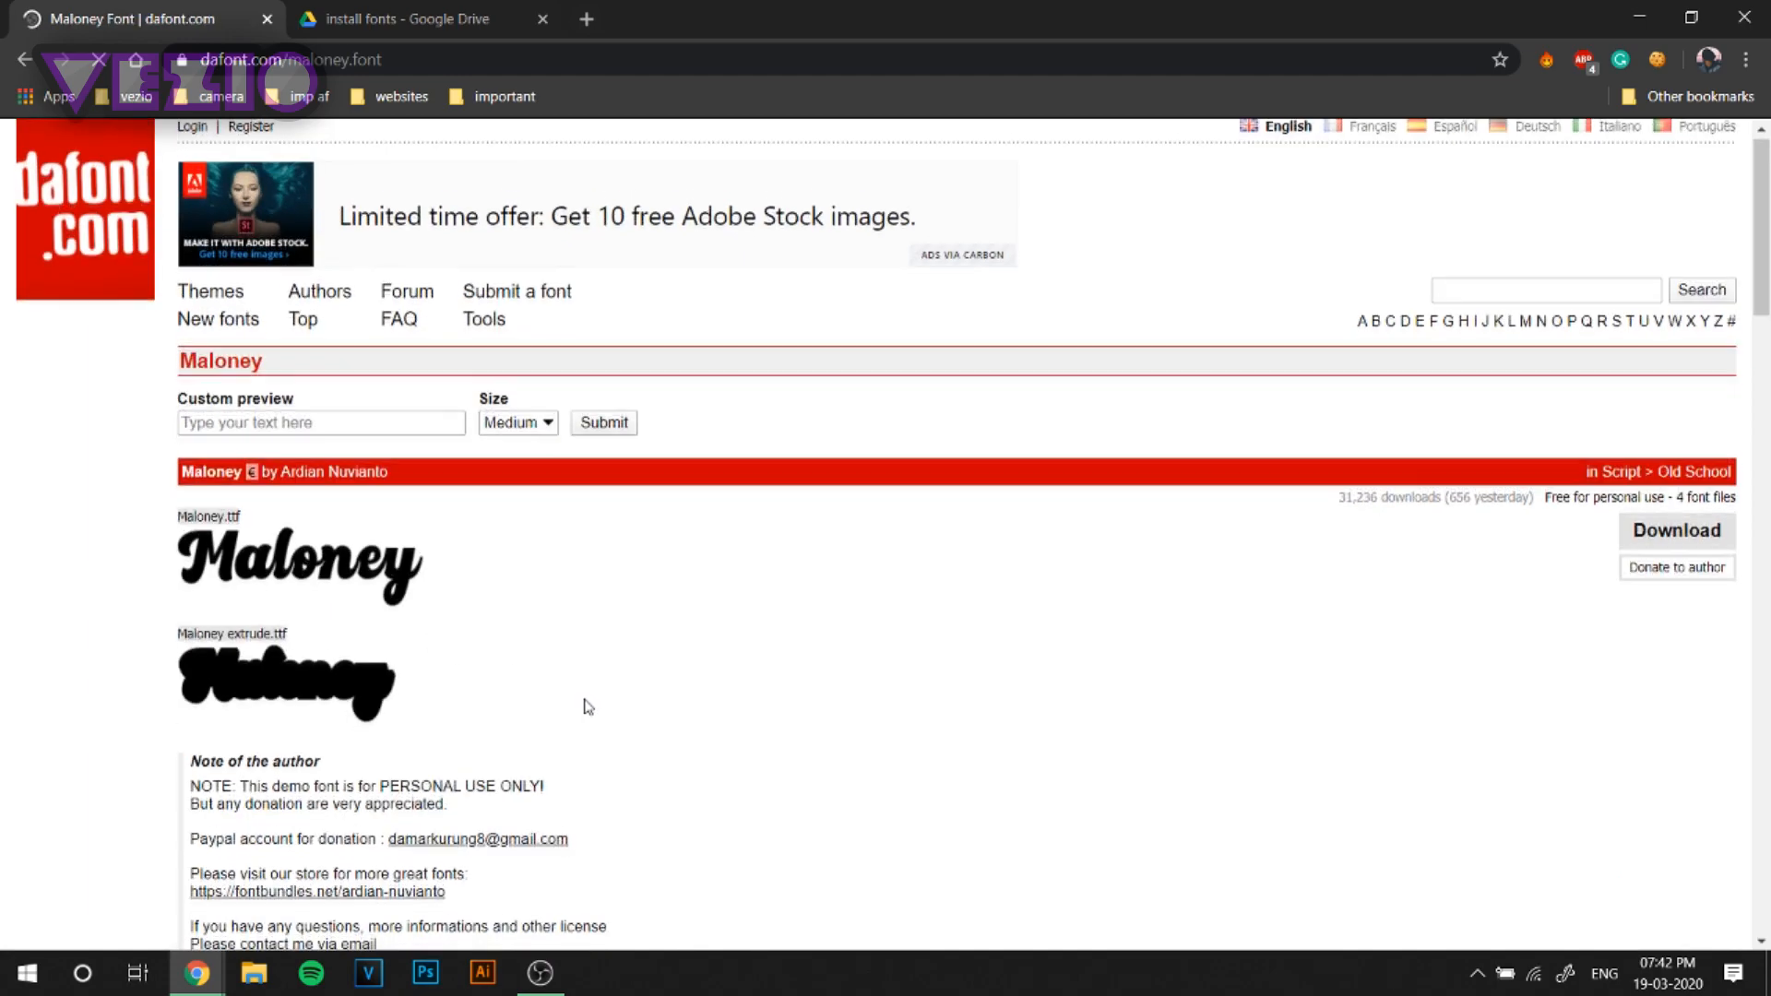
Look over the Maloney font's characters on dafont, download its zip archive, and dismiss the WinRAR licence reminder
scroll(587, 703, down, 6)
scroll(586, 699, down, 9)
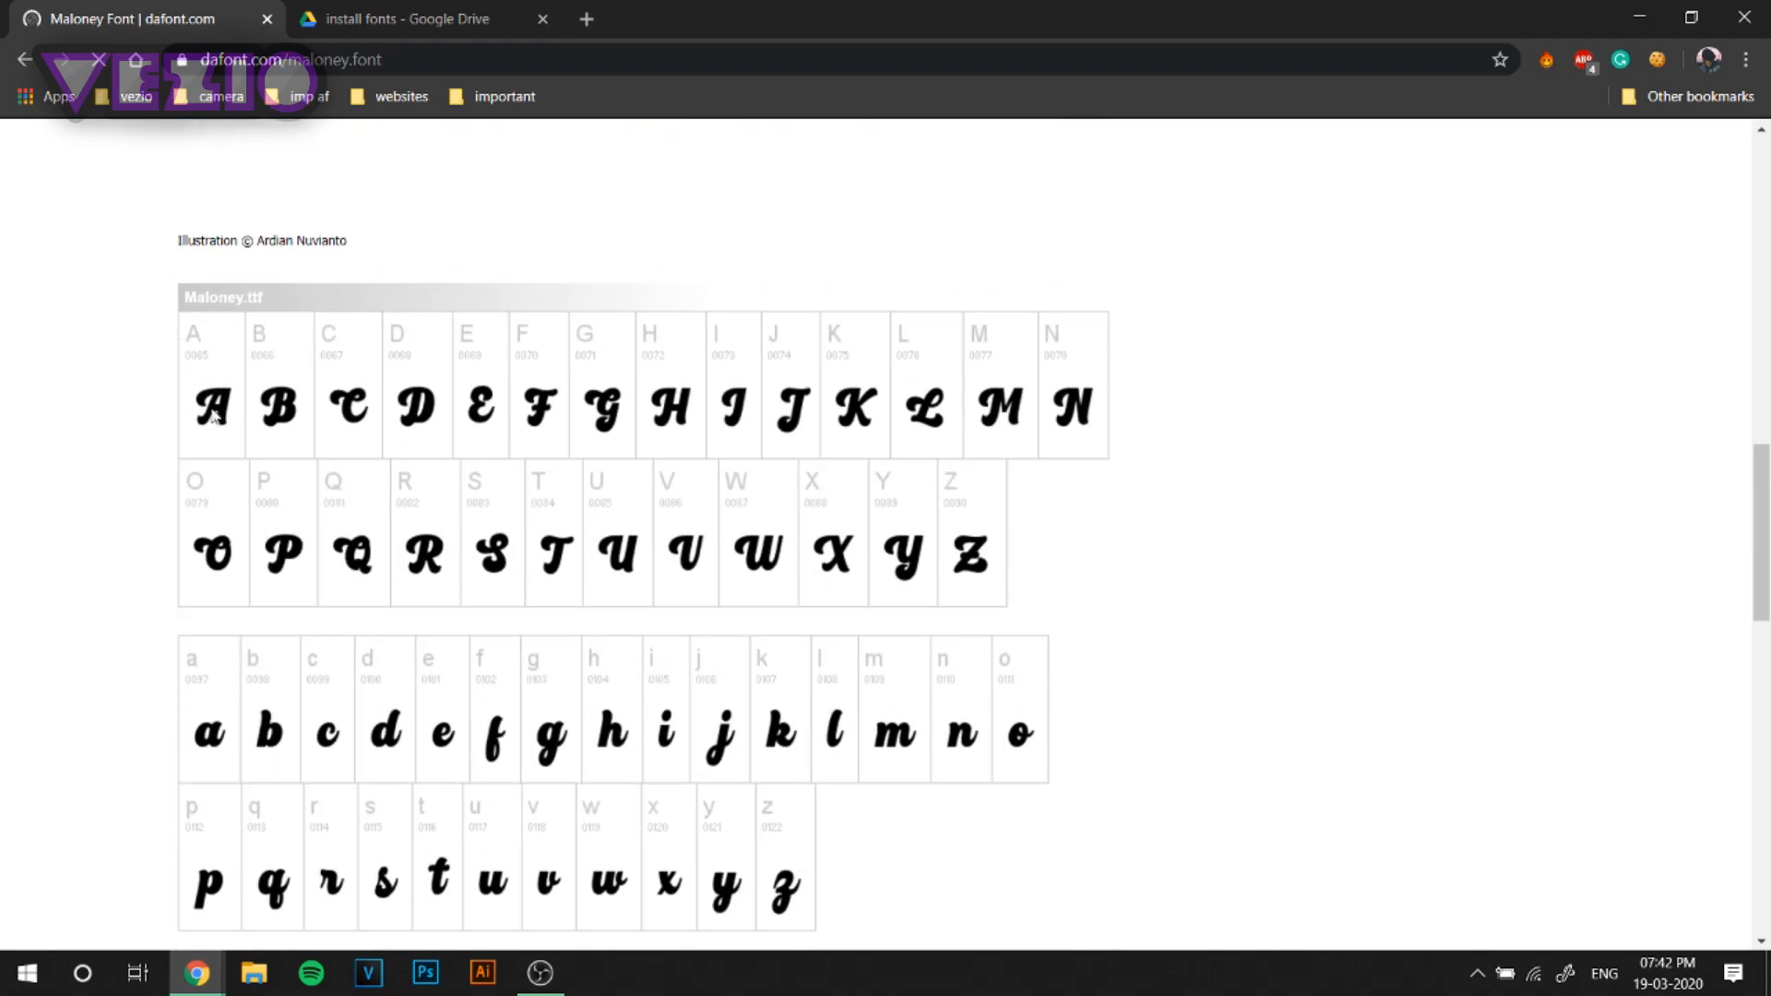
scroll(733, 766, down, 9)
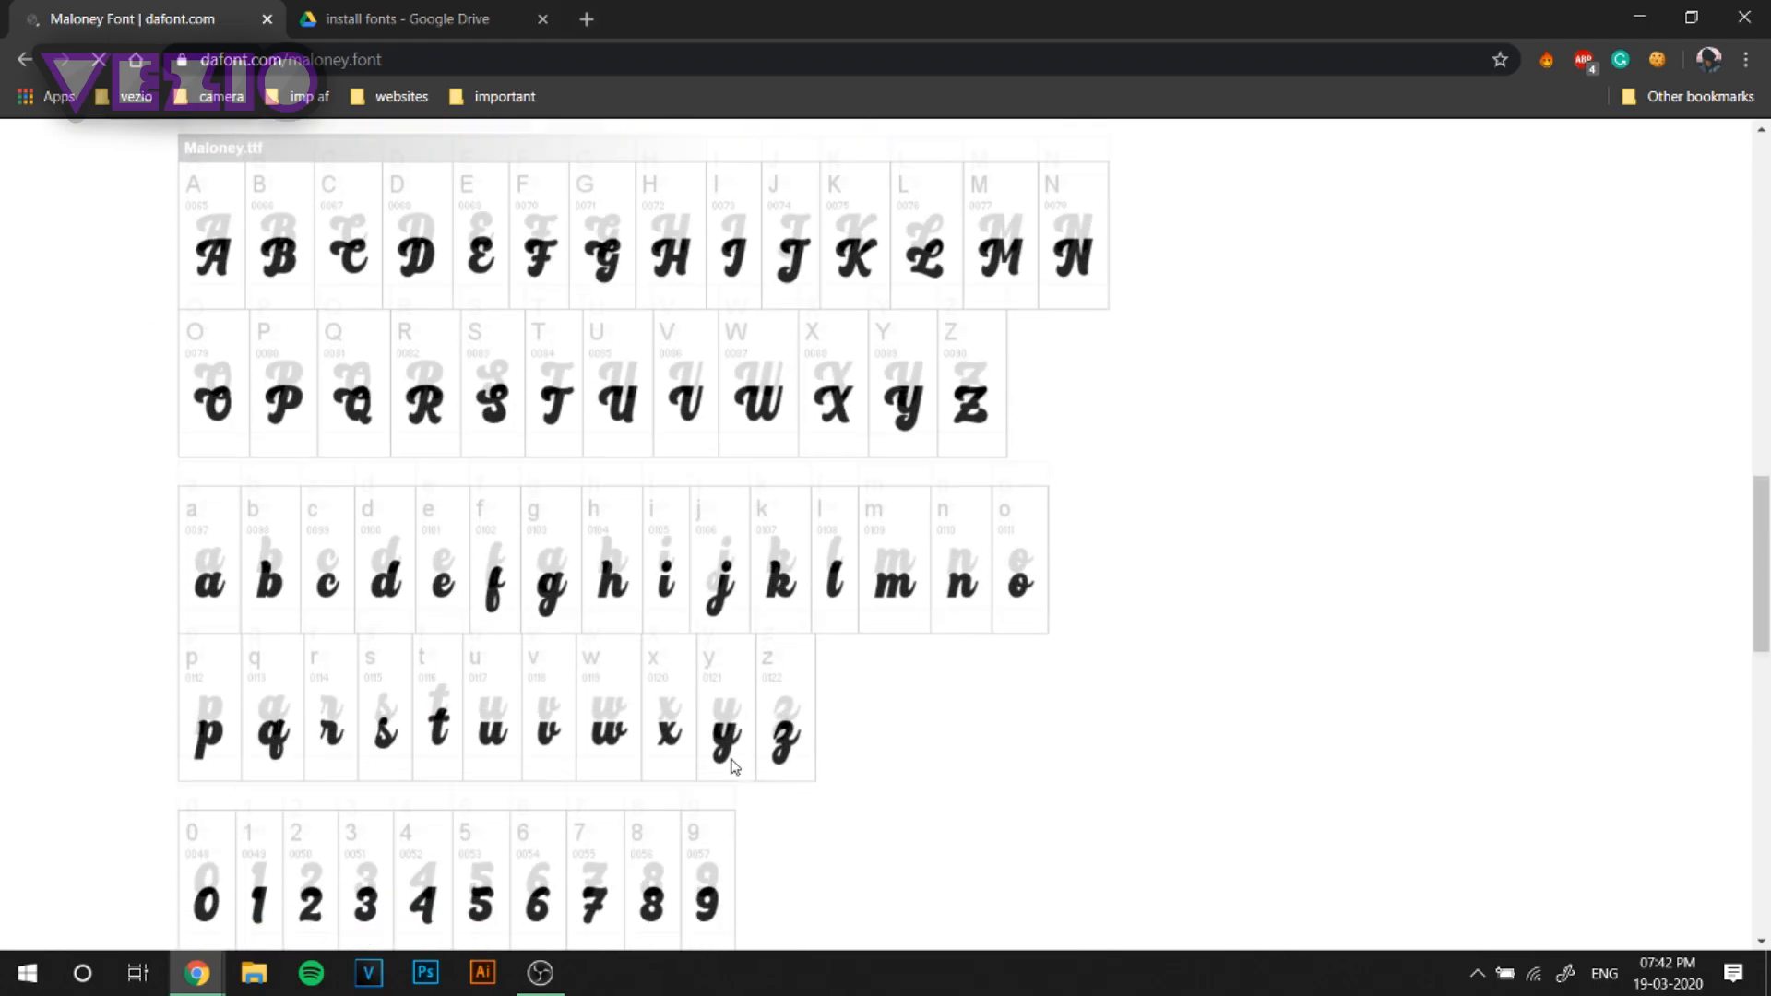
scroll(735, 766, down, 7)
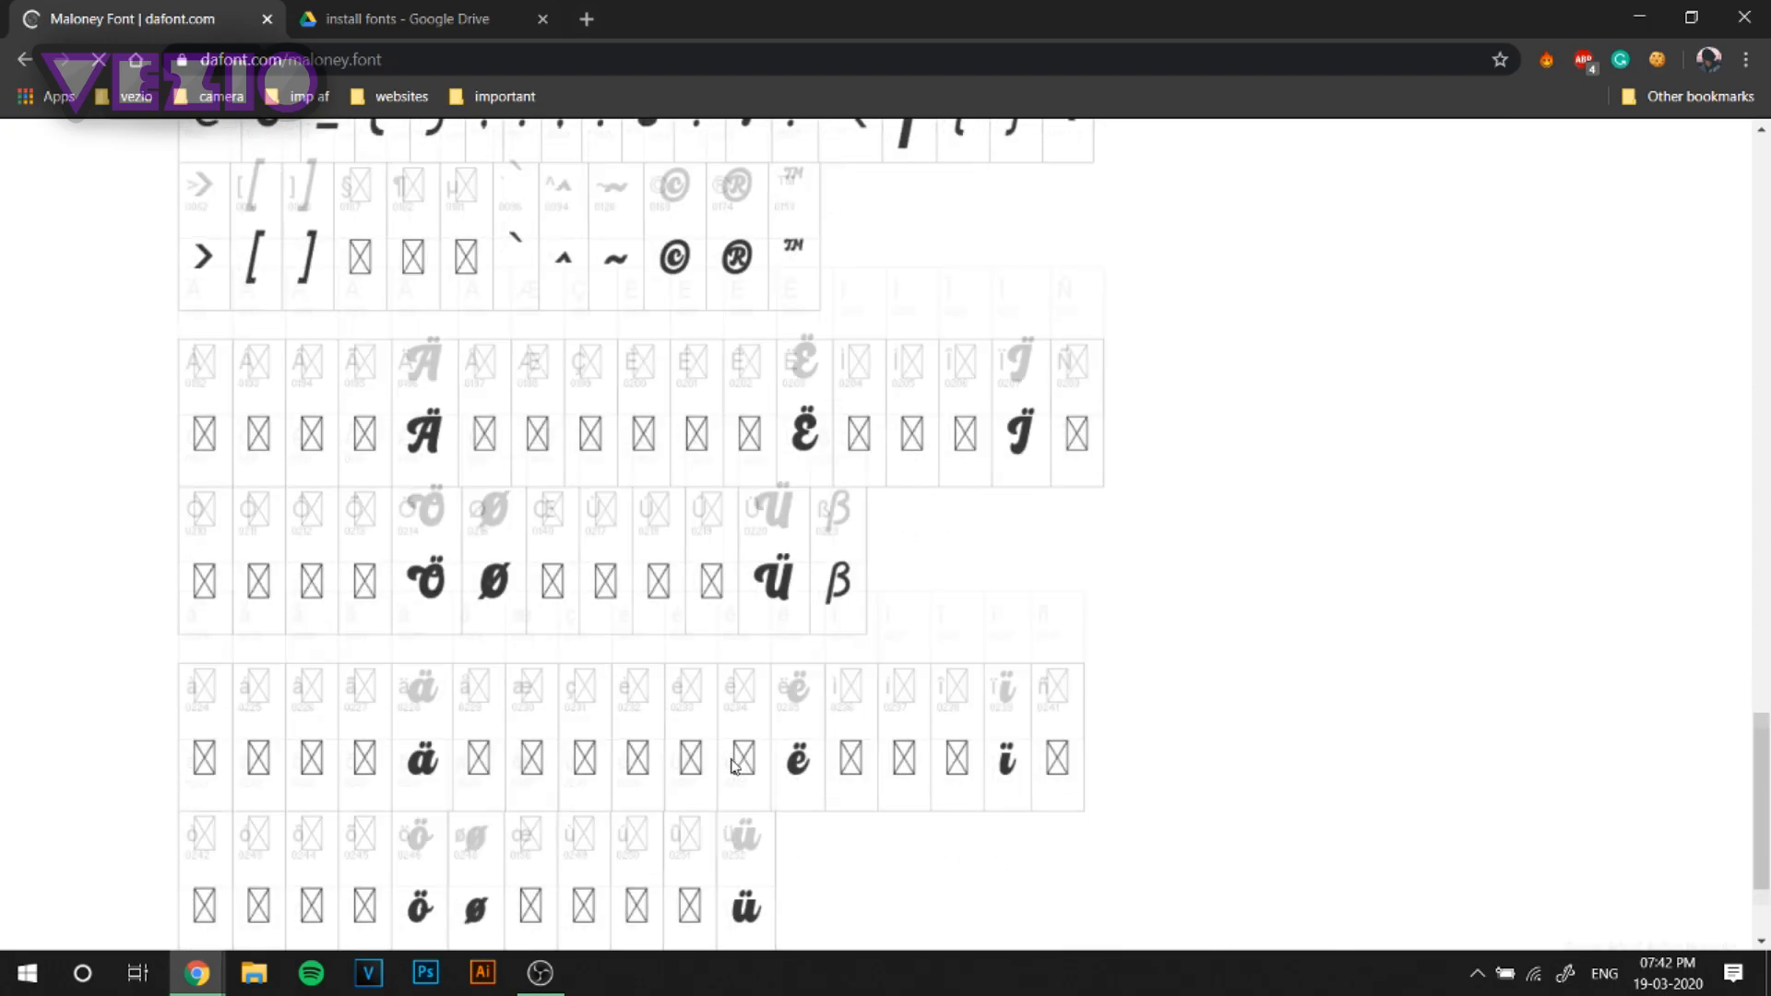
key(Home)
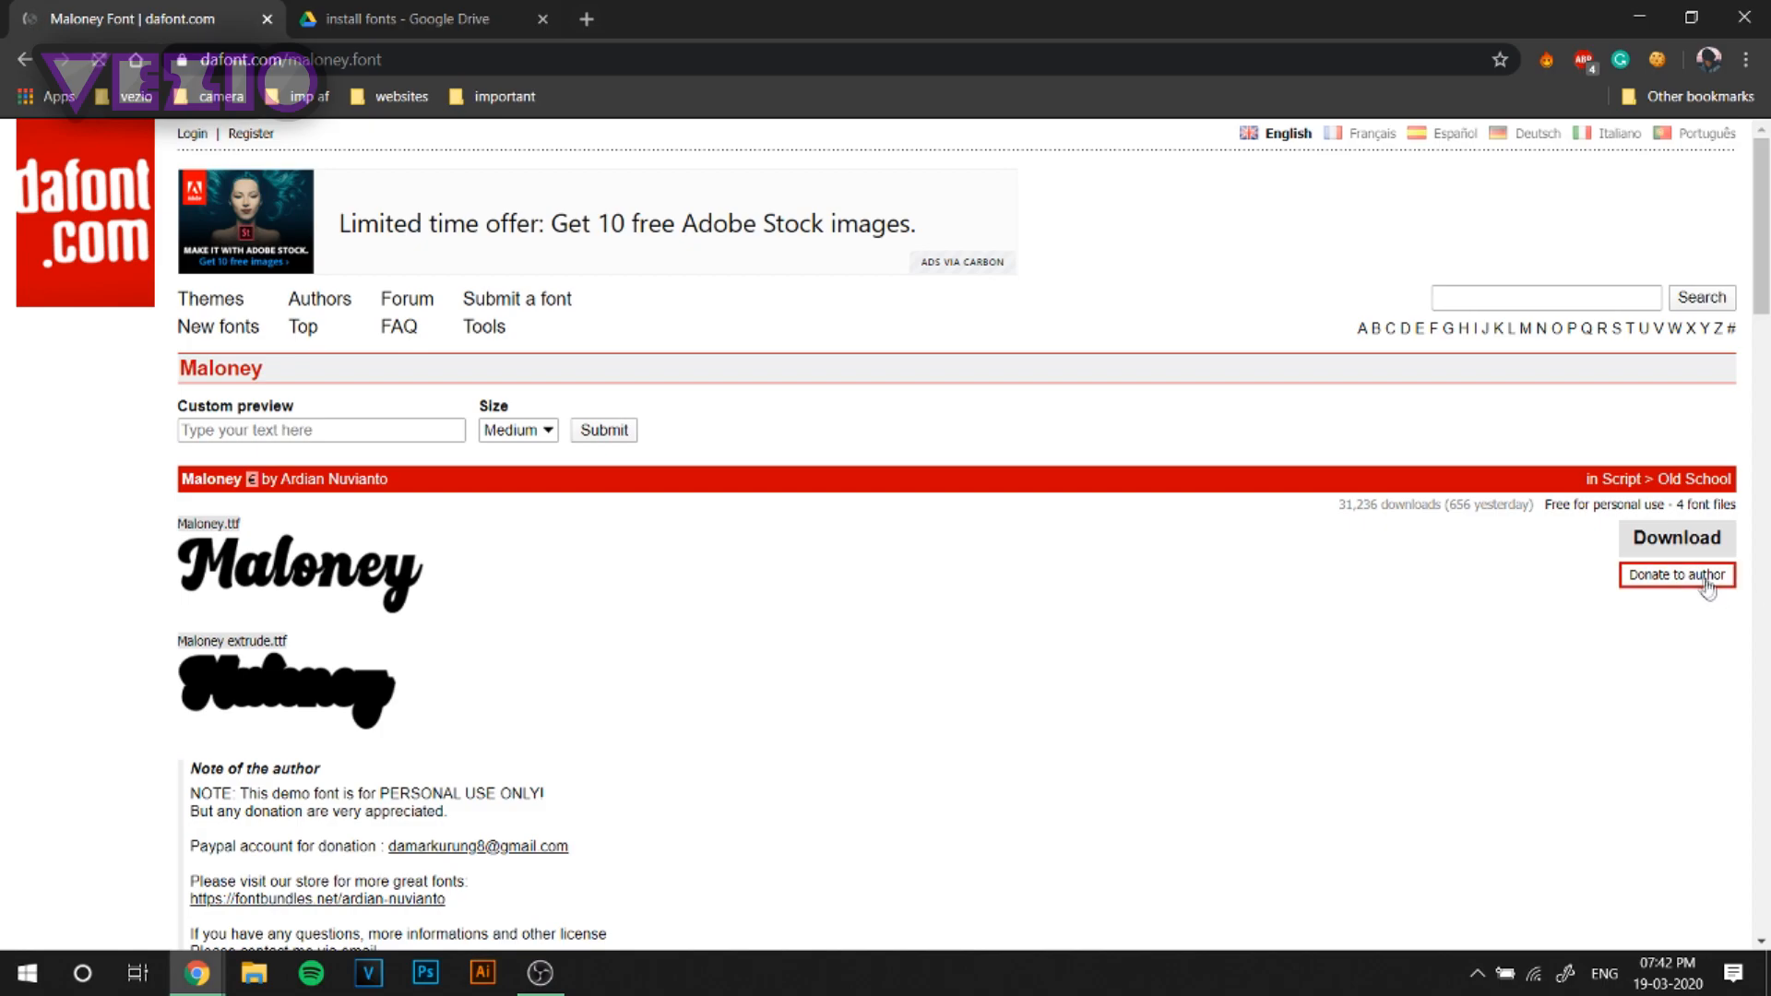
click(1705, 542)
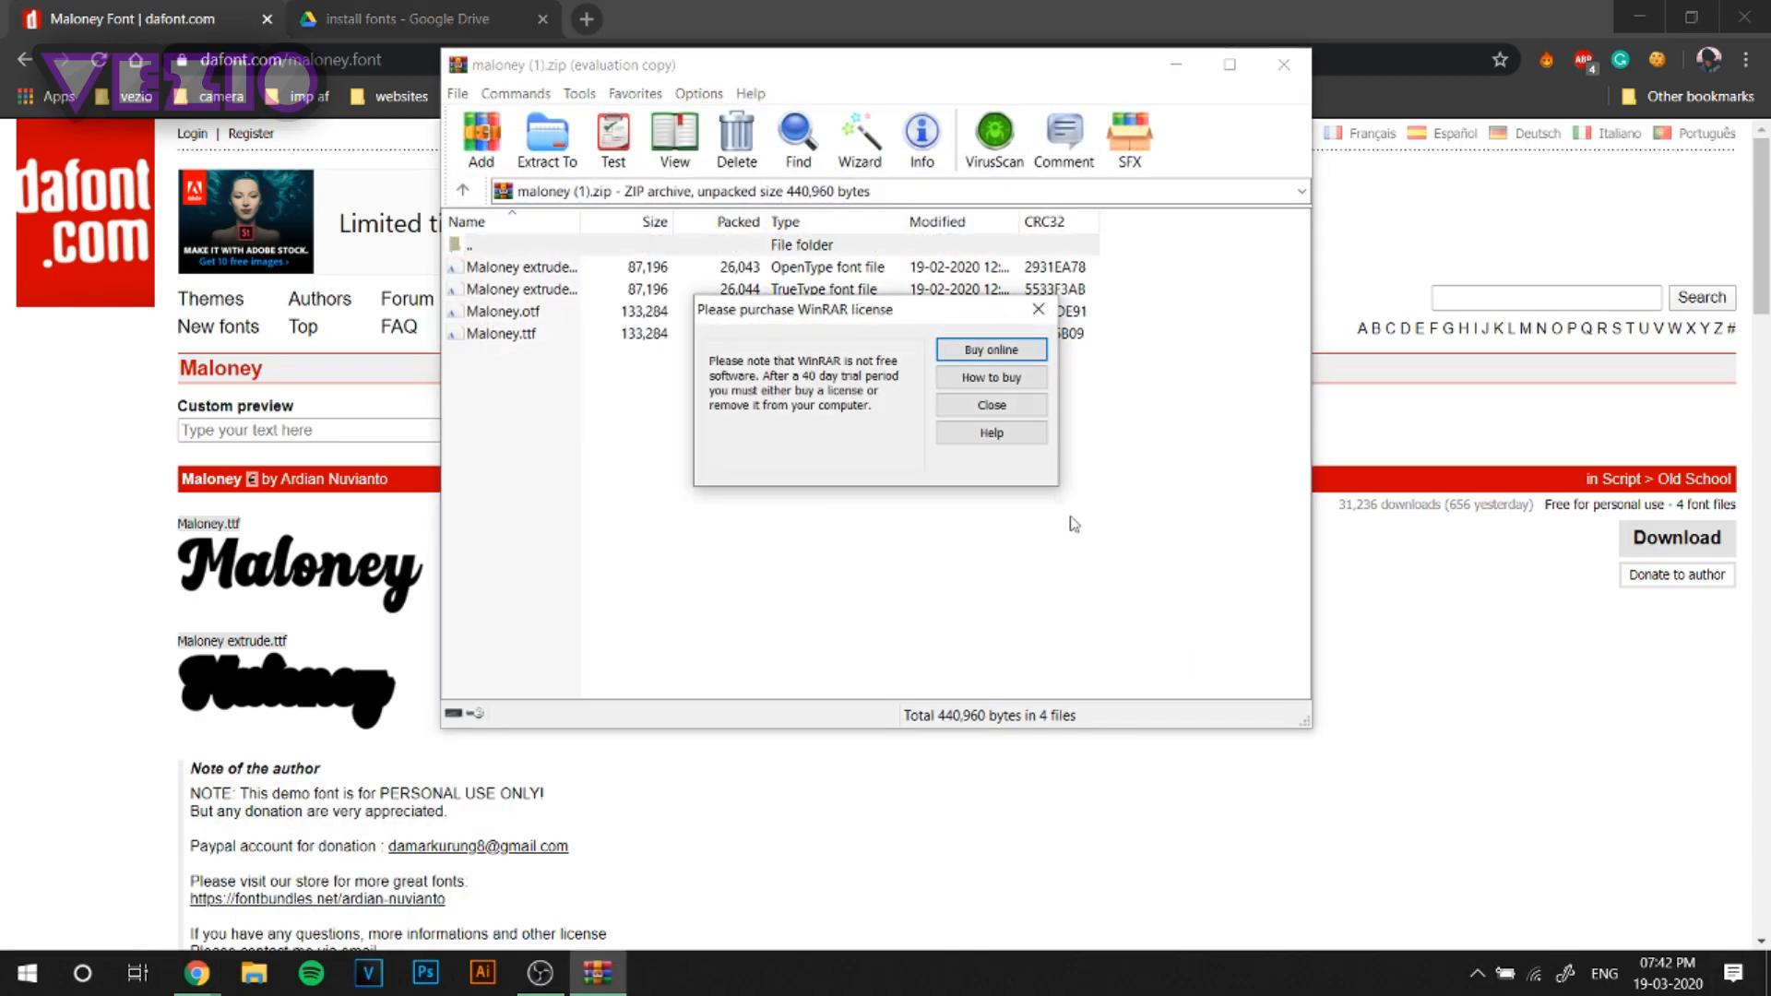
click(989, 406)
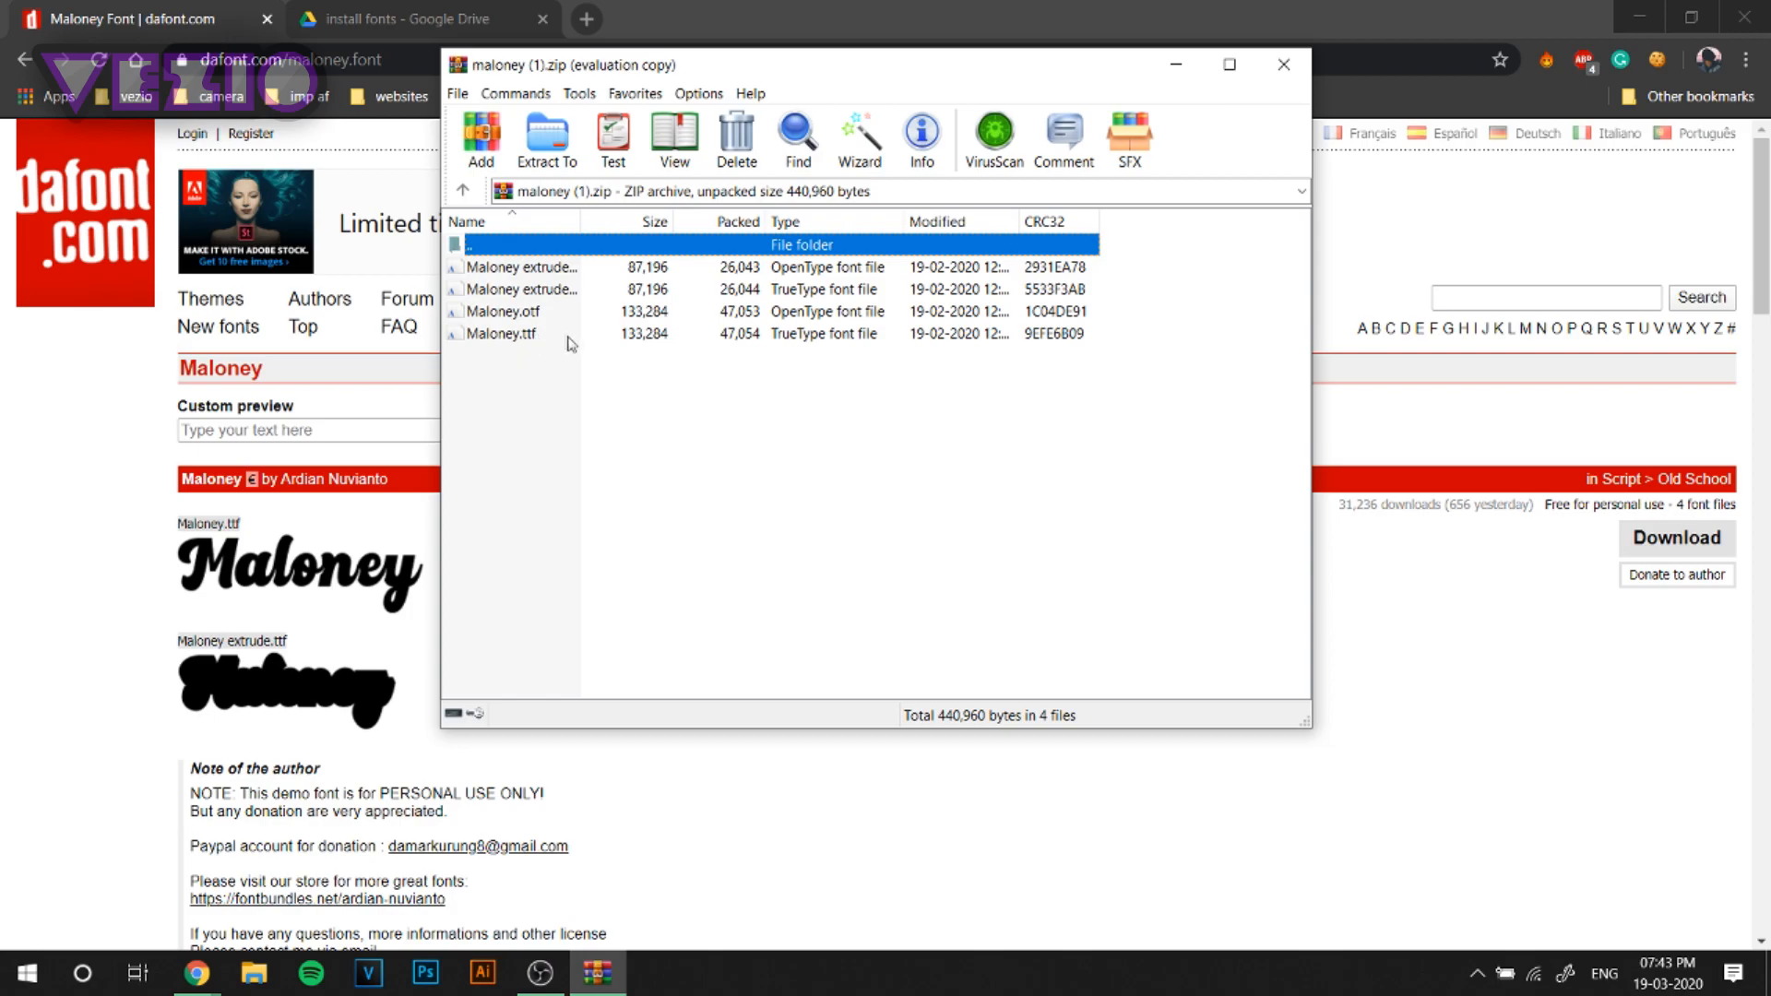
Open Maloney.otf from the archive, look over its preview, and install the font
double_click(737, 315)
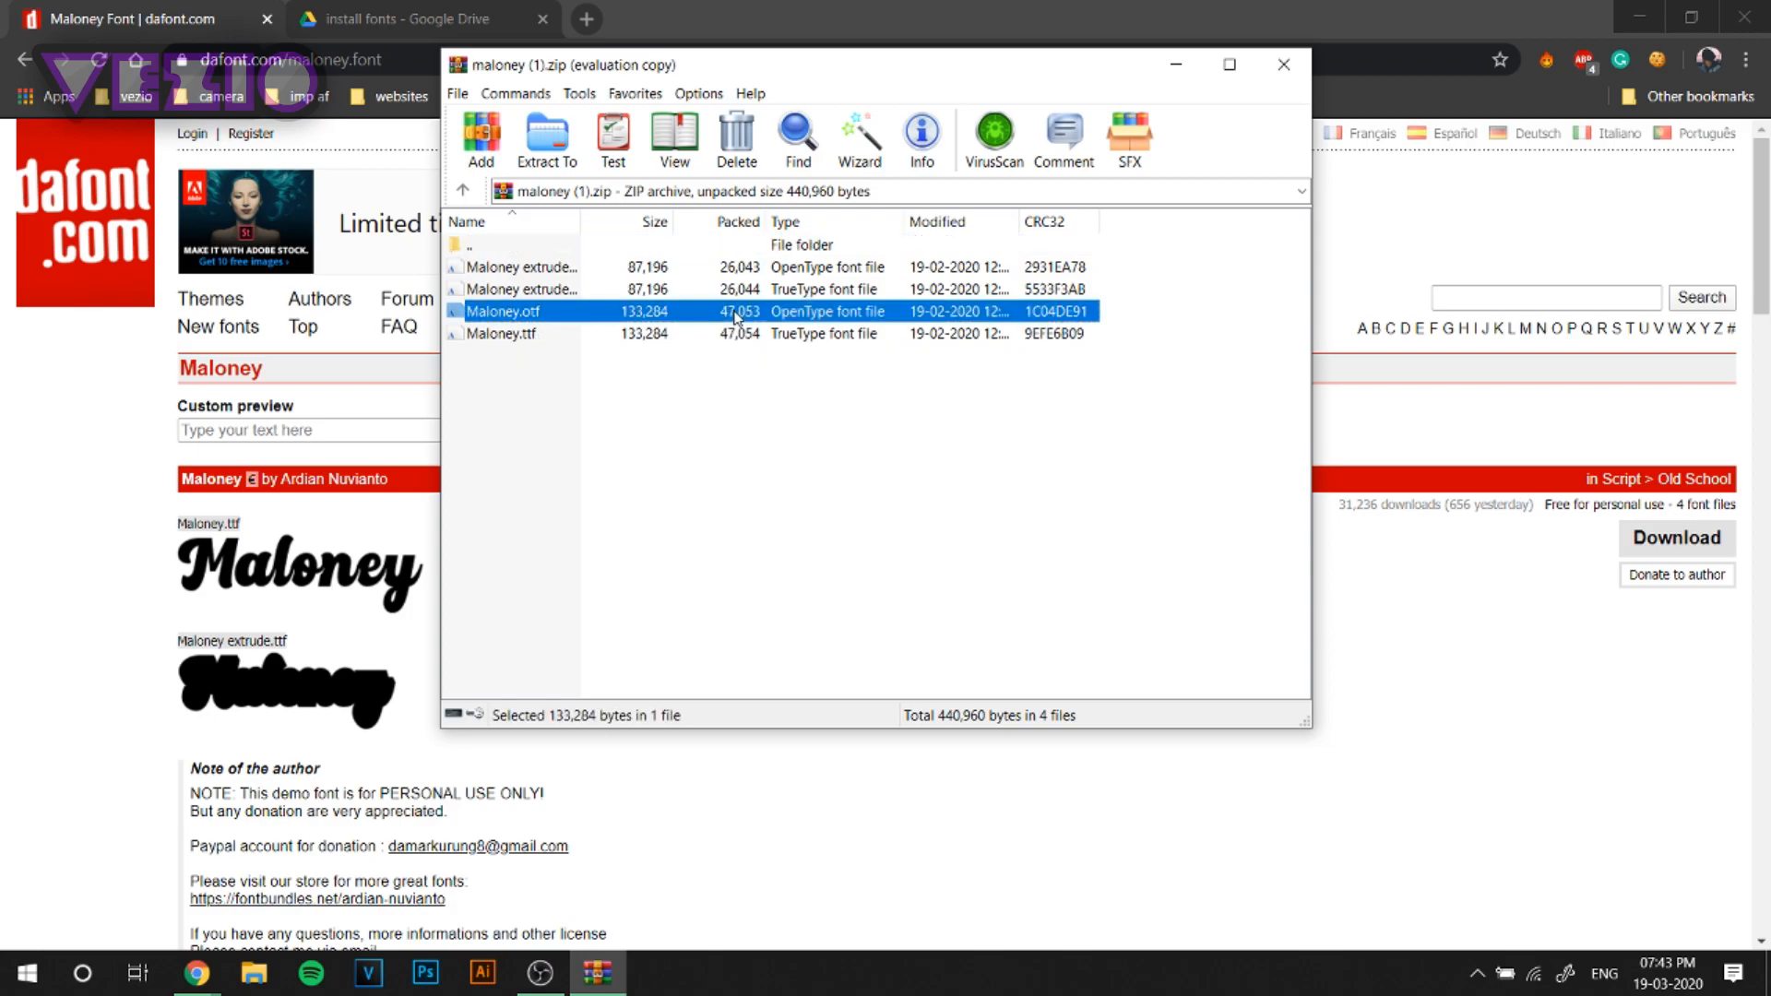
scroll(547, 452, down, 3)
scroll(547, 452, up, 3)
scroll(547, 452, down, 3)
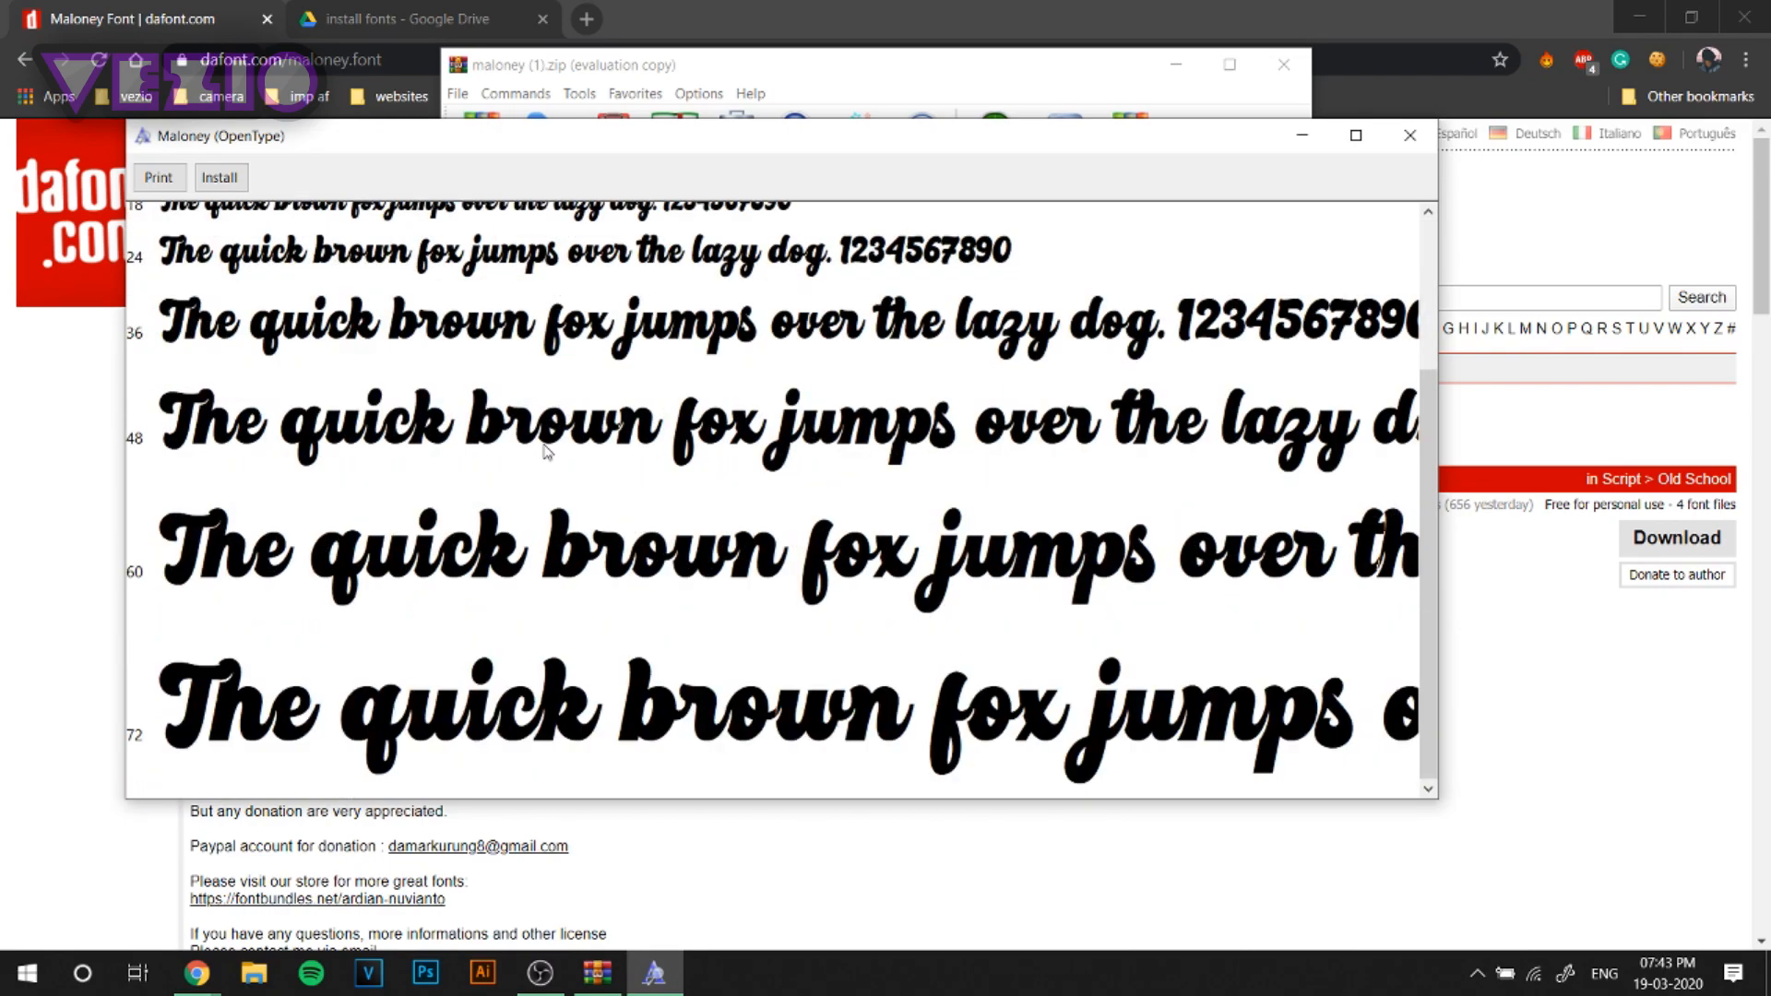
scroll(546, 452, up, 3)
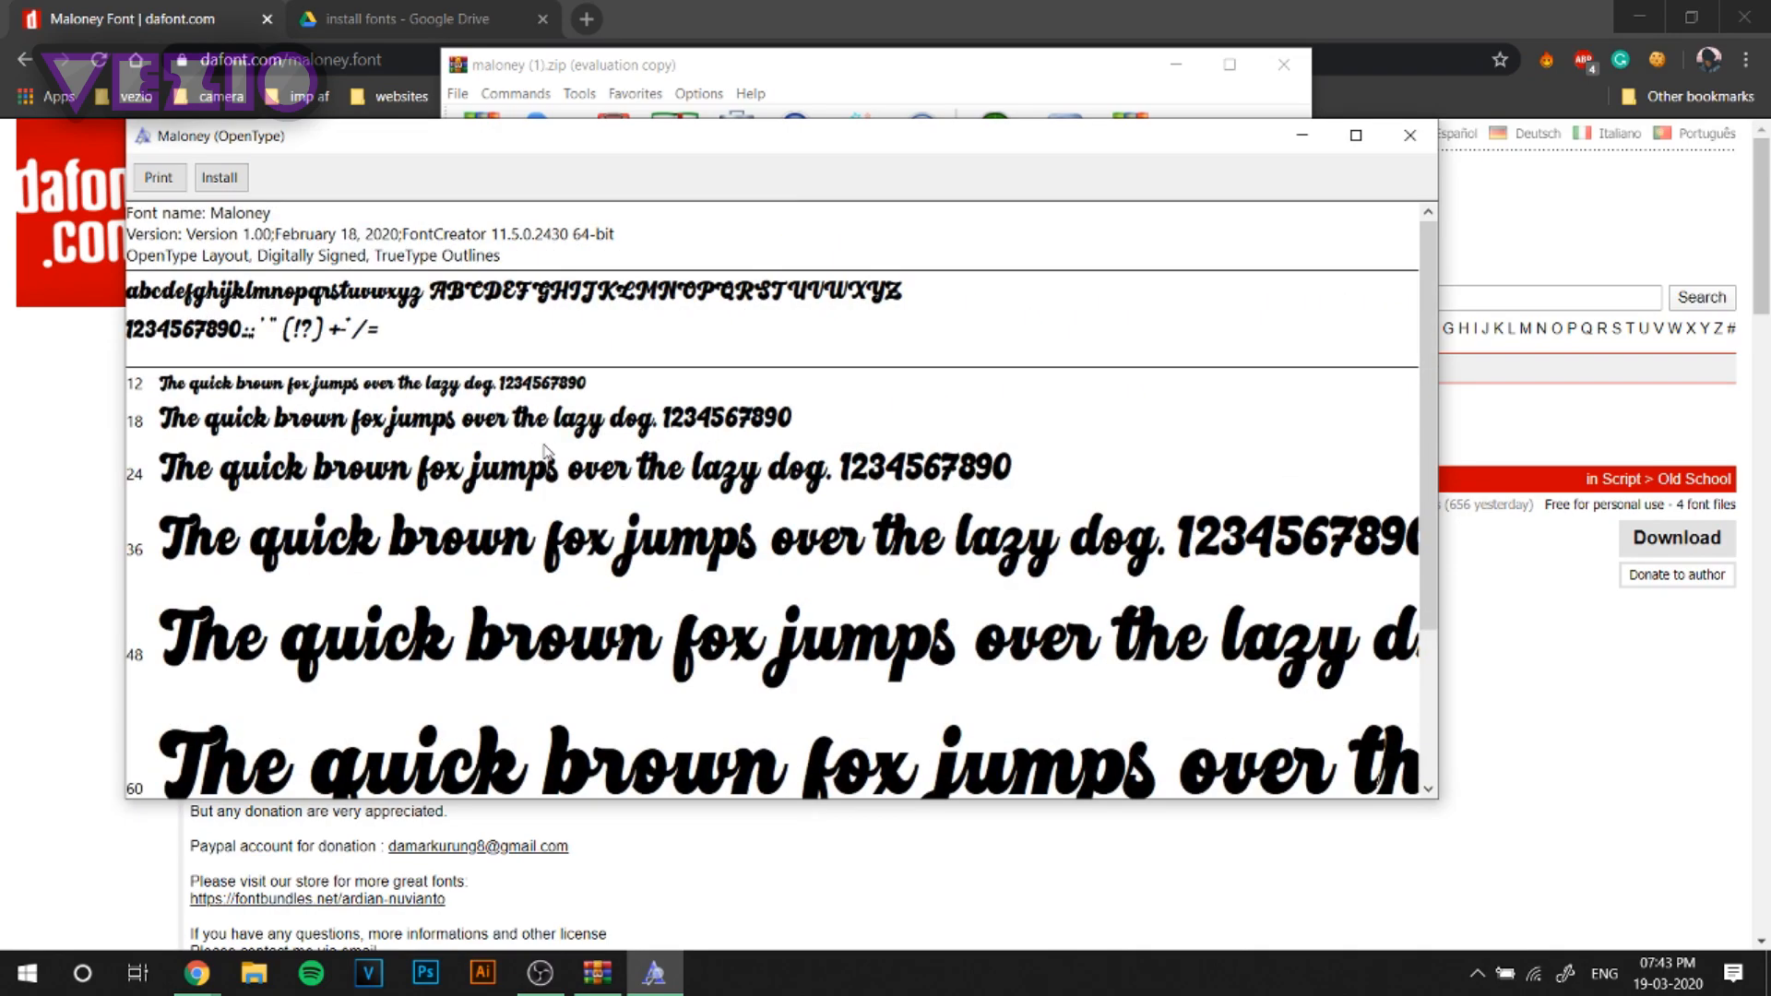
click(221, 179)
click(1409, 136)
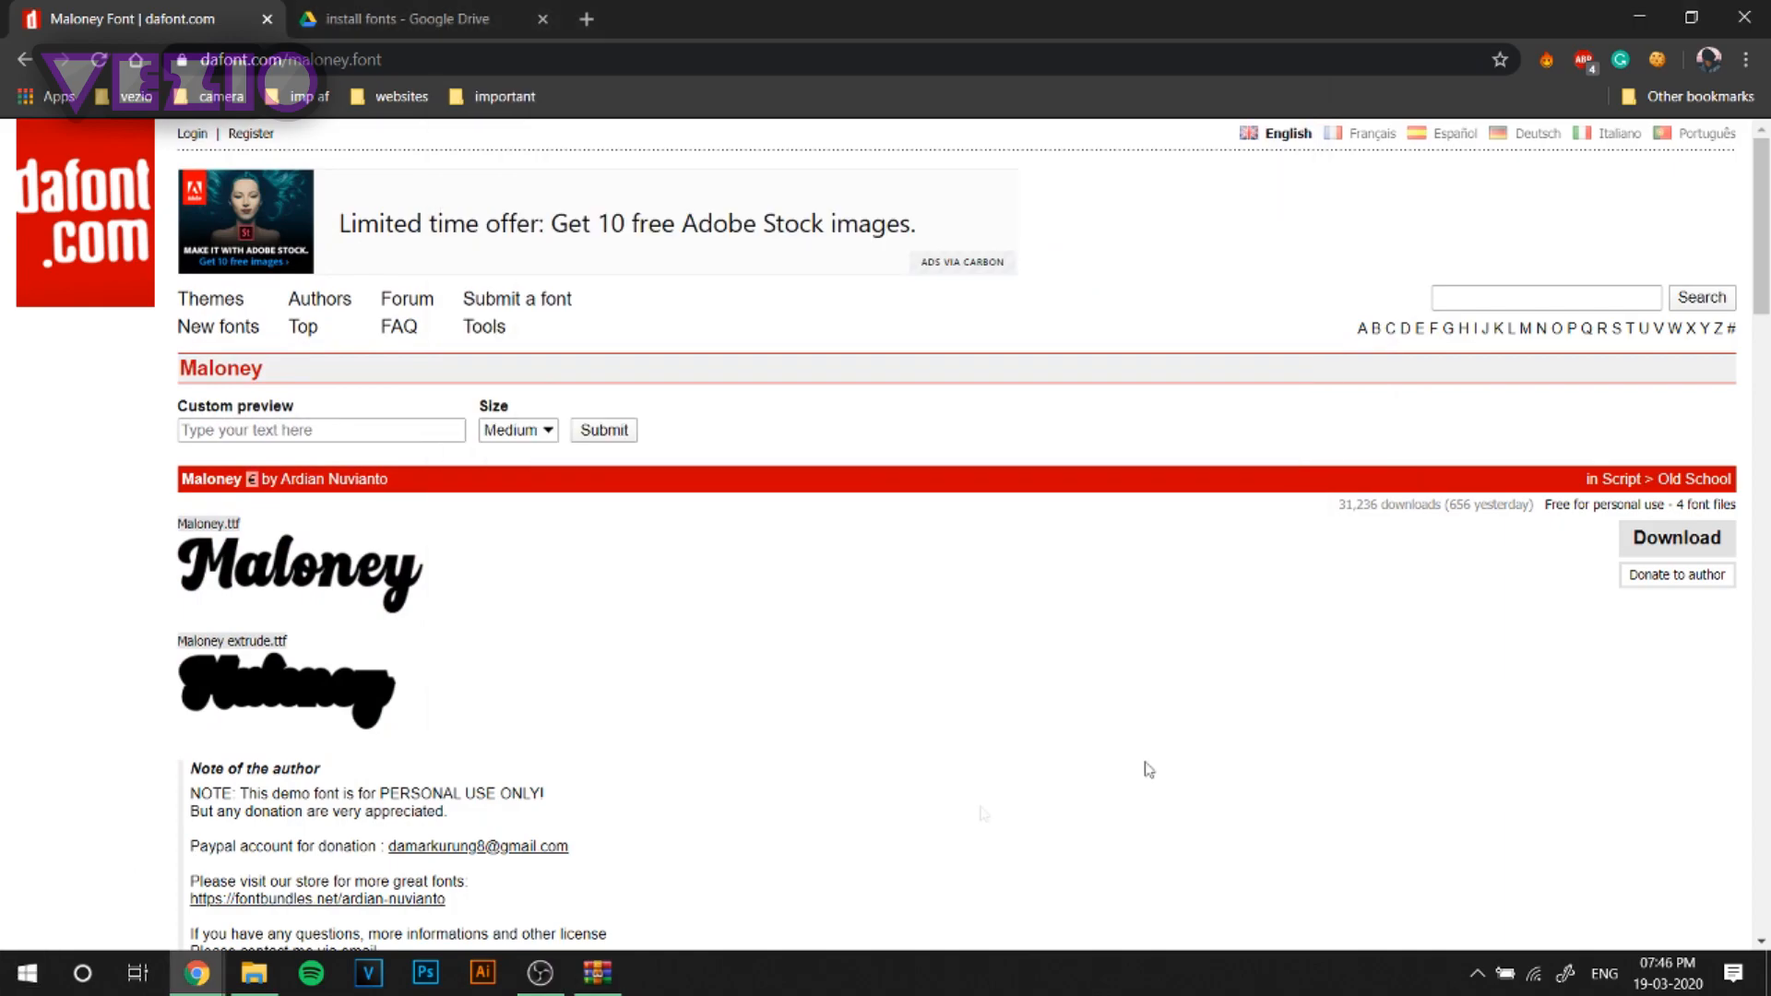
Extract Maloney.otf from the WinRAR archive onto an empty area of the desktop
click(598, 972)
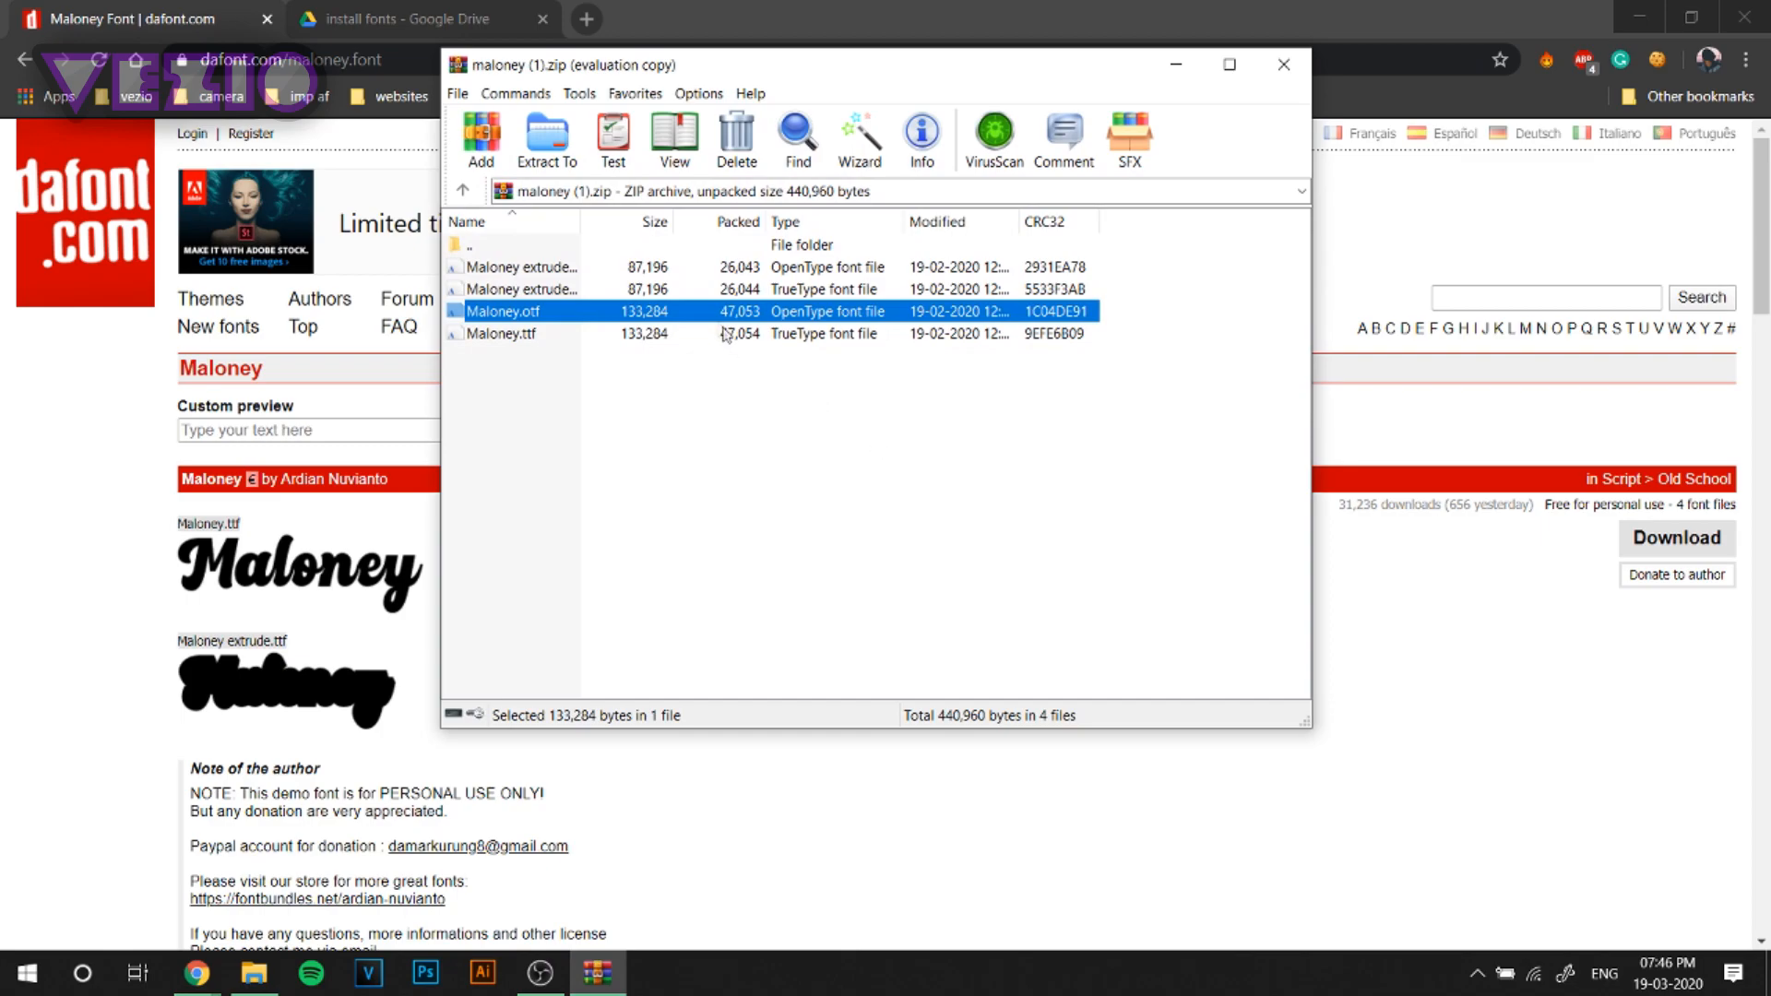
drag(699, 315, 1254, 668)
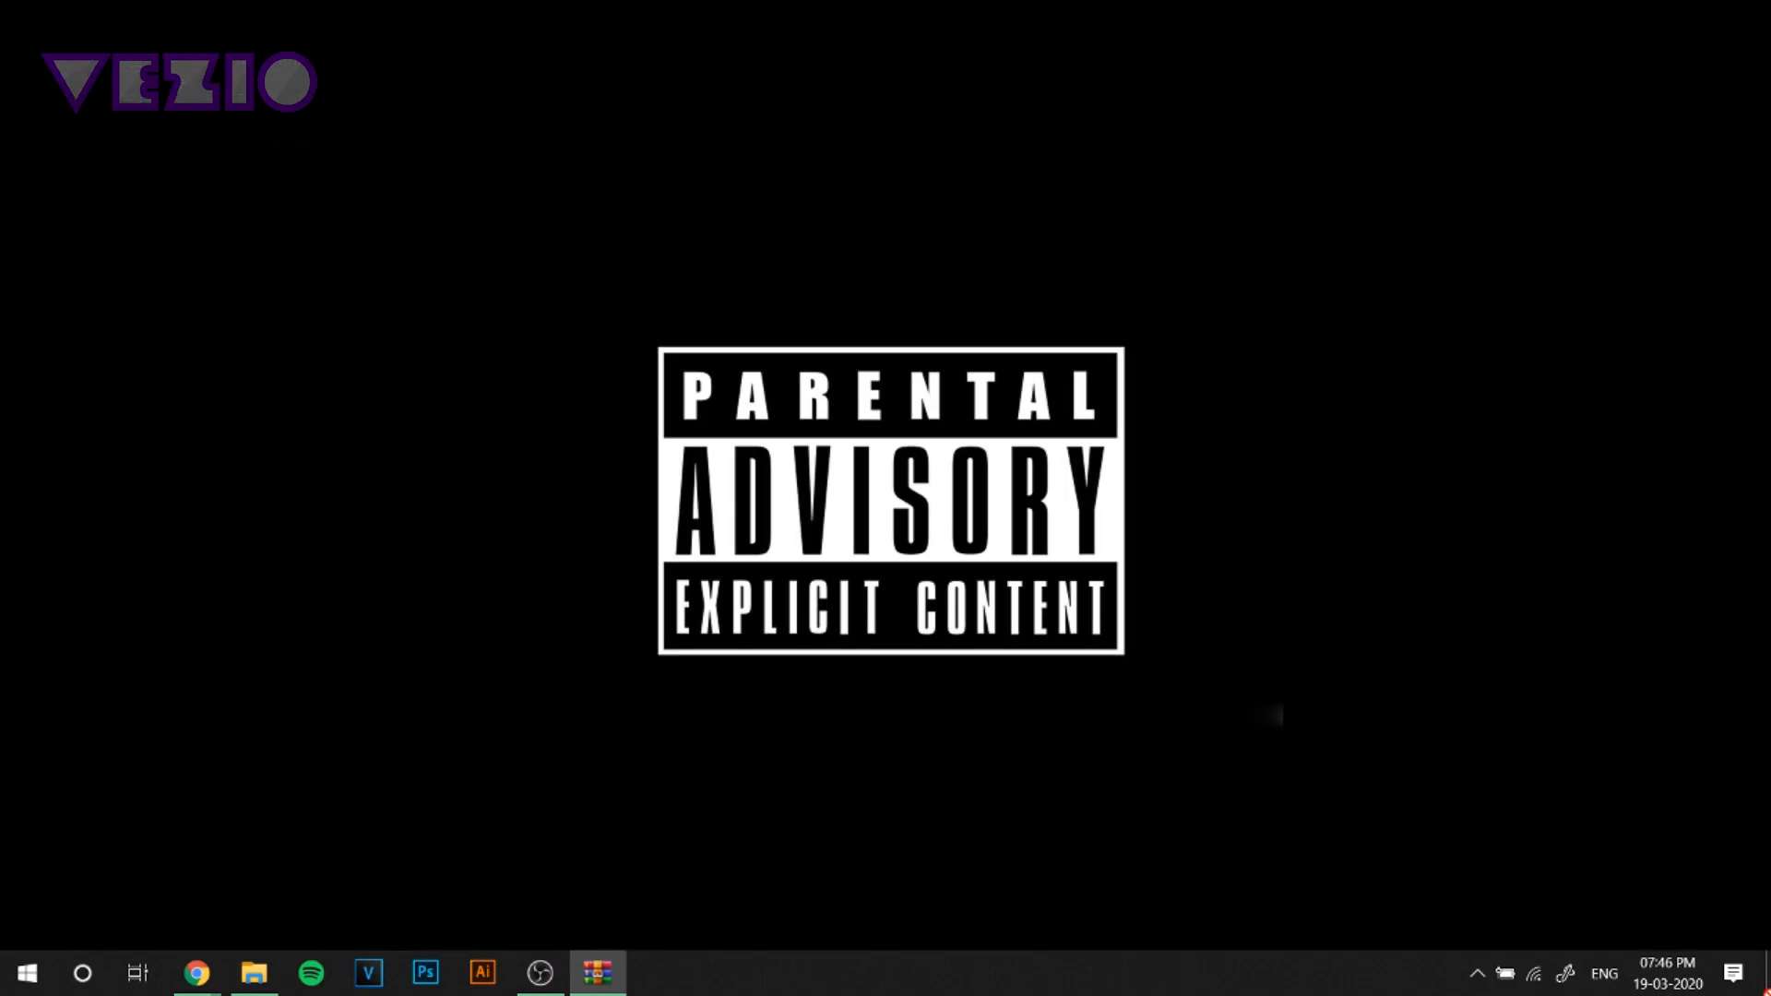
drag(1253, 668, 1705, 531)
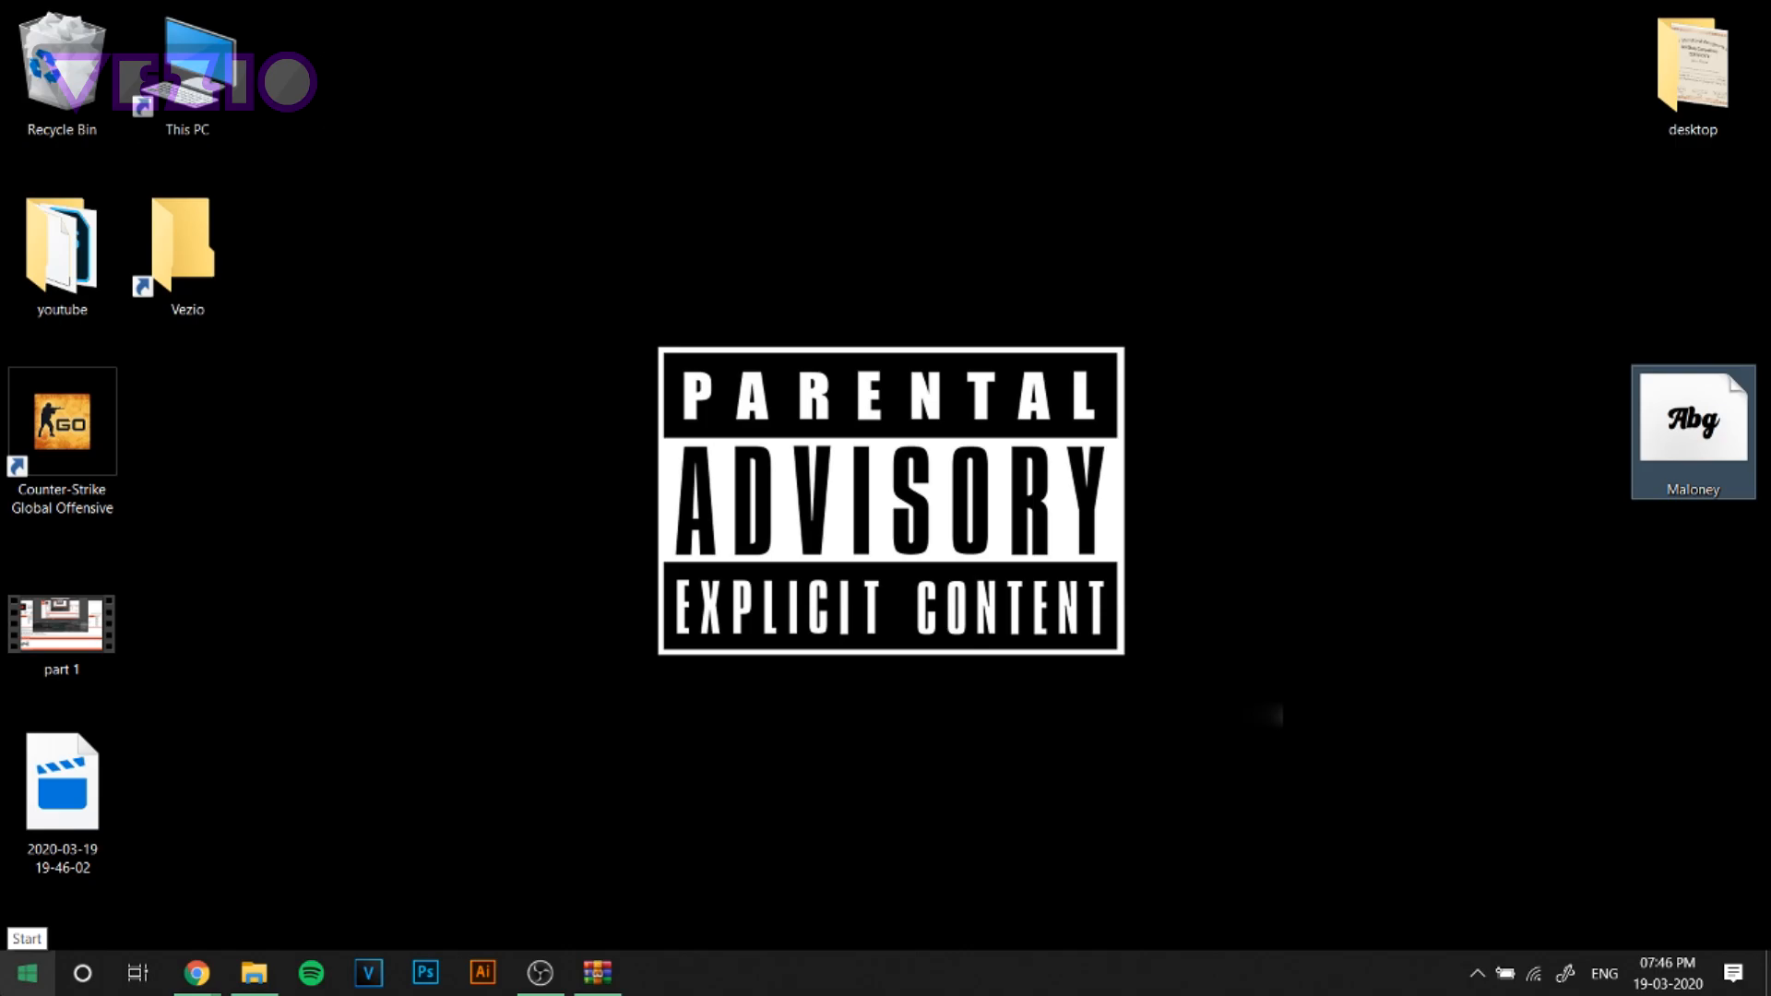
Search Windows for "font", open Font settings, and look through the available fonts
click(27, 972)
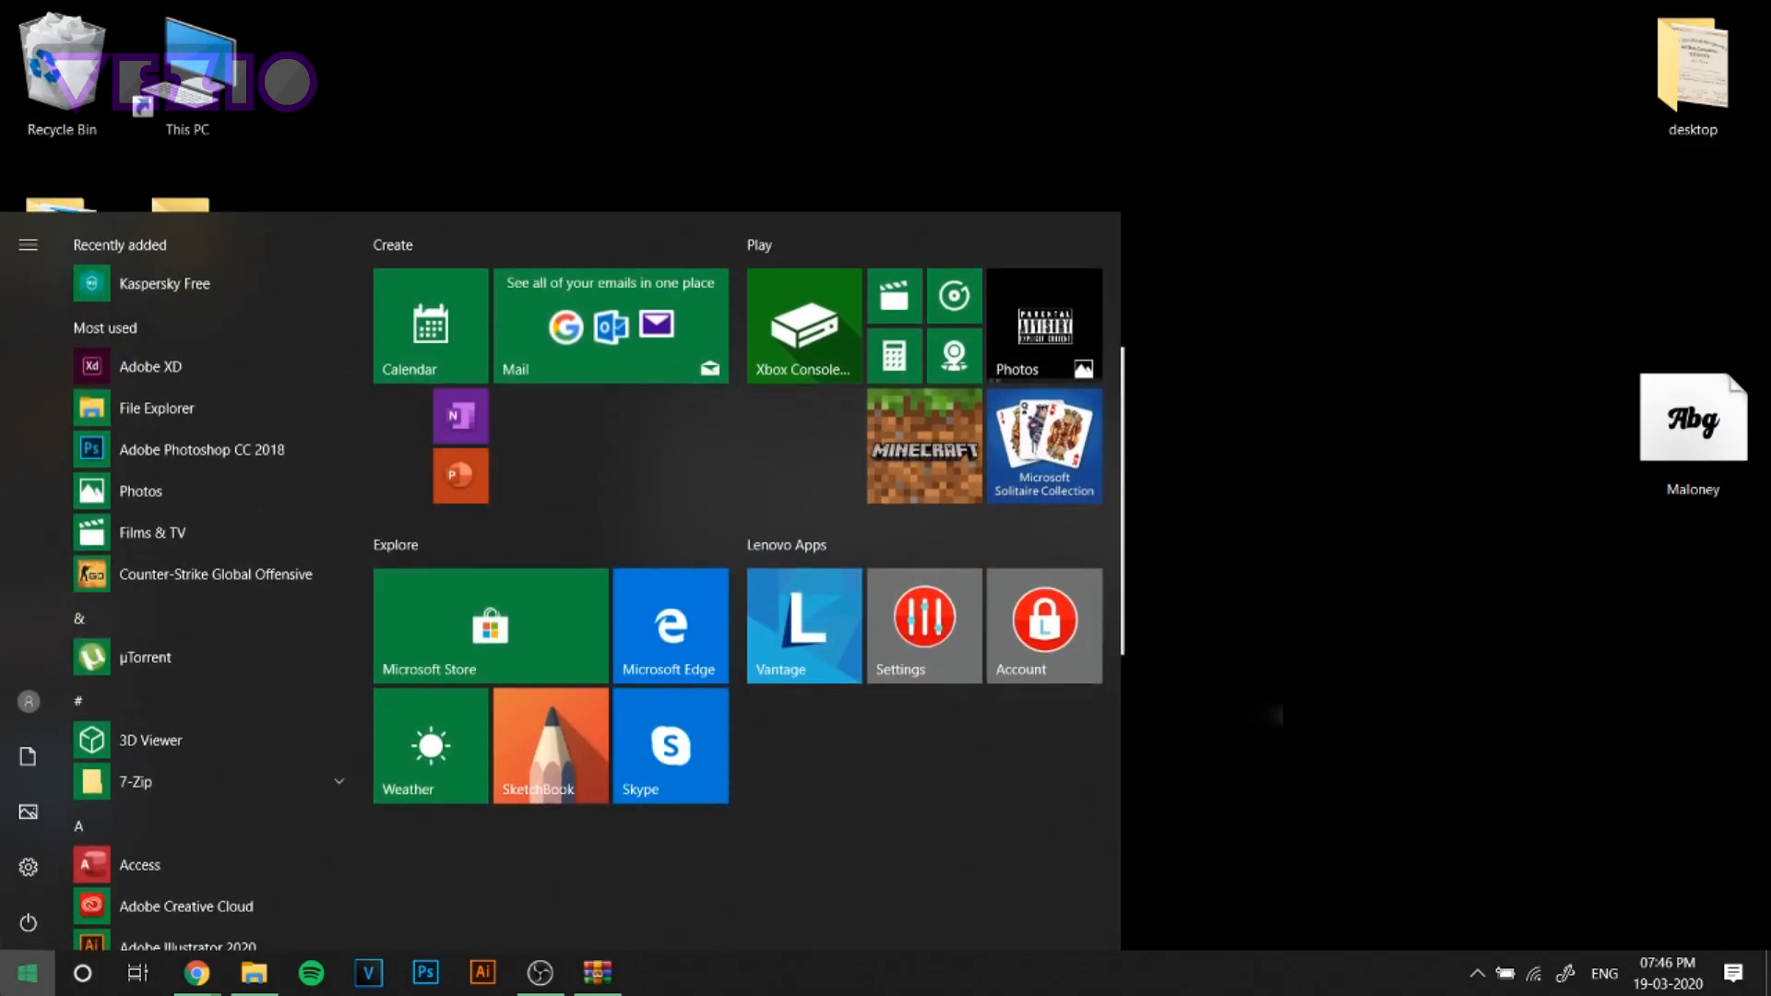
text(font)
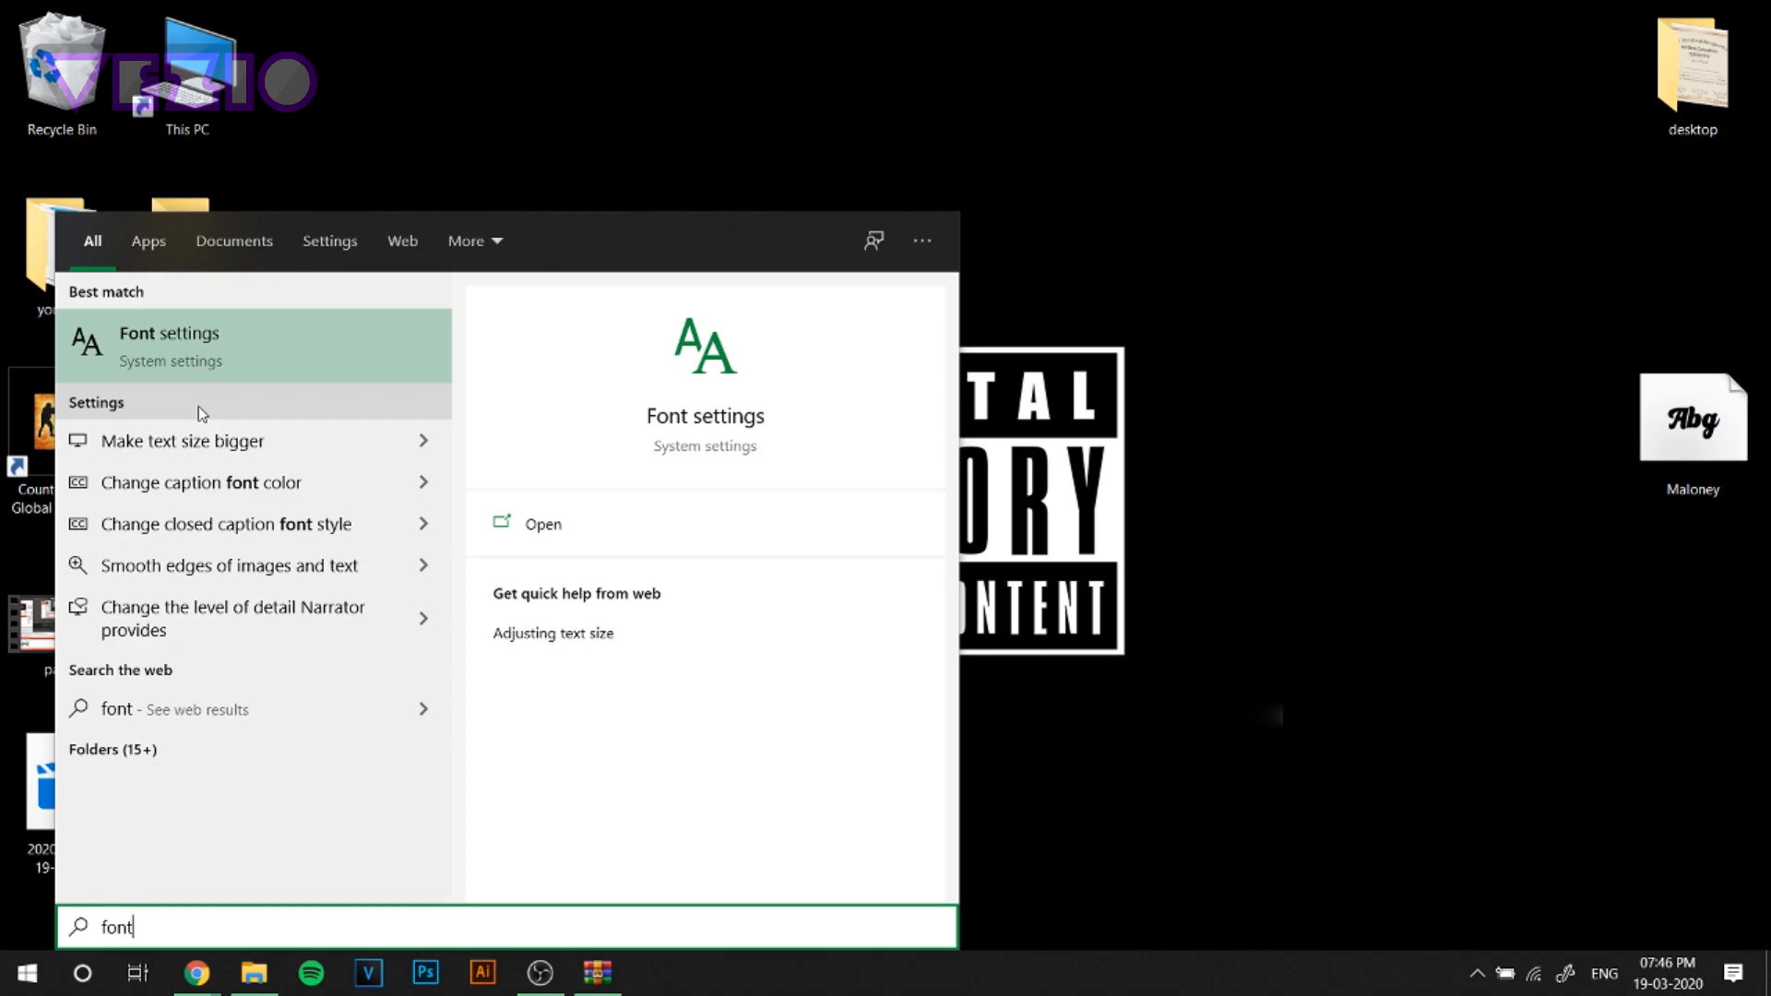
click(211, 358)
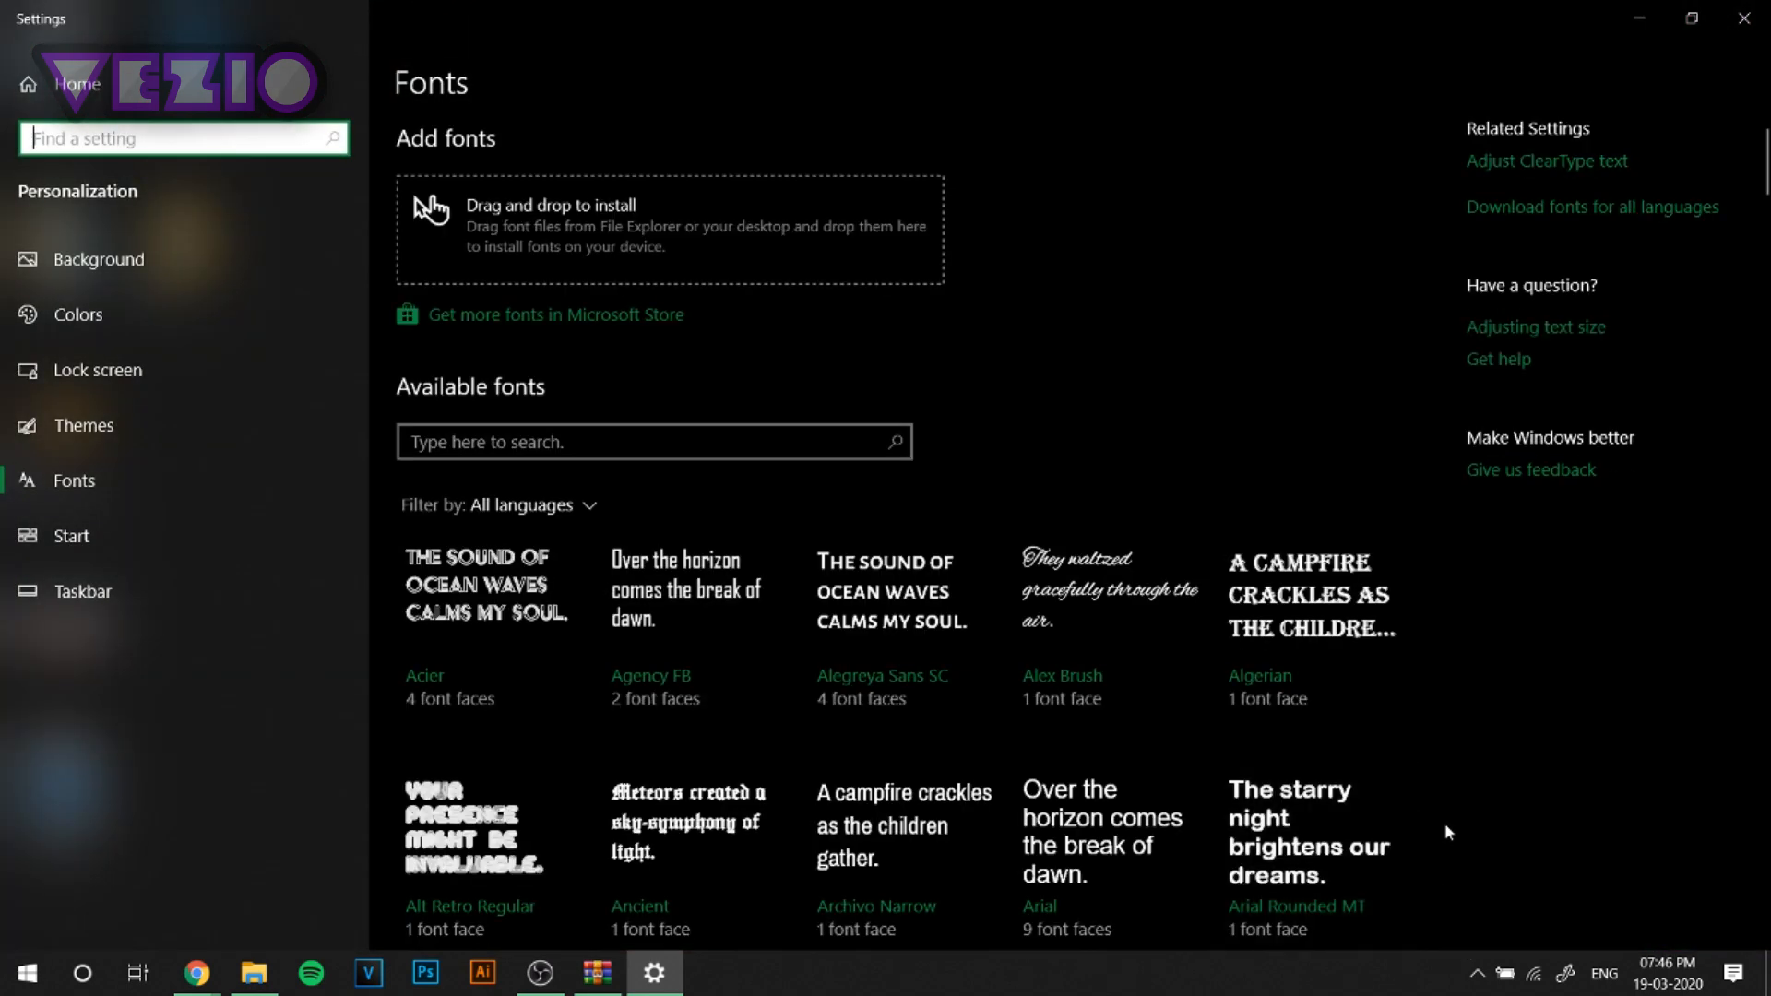
scroll(1039, 877, down, 3)
scroll(1041, 884, down, 10)
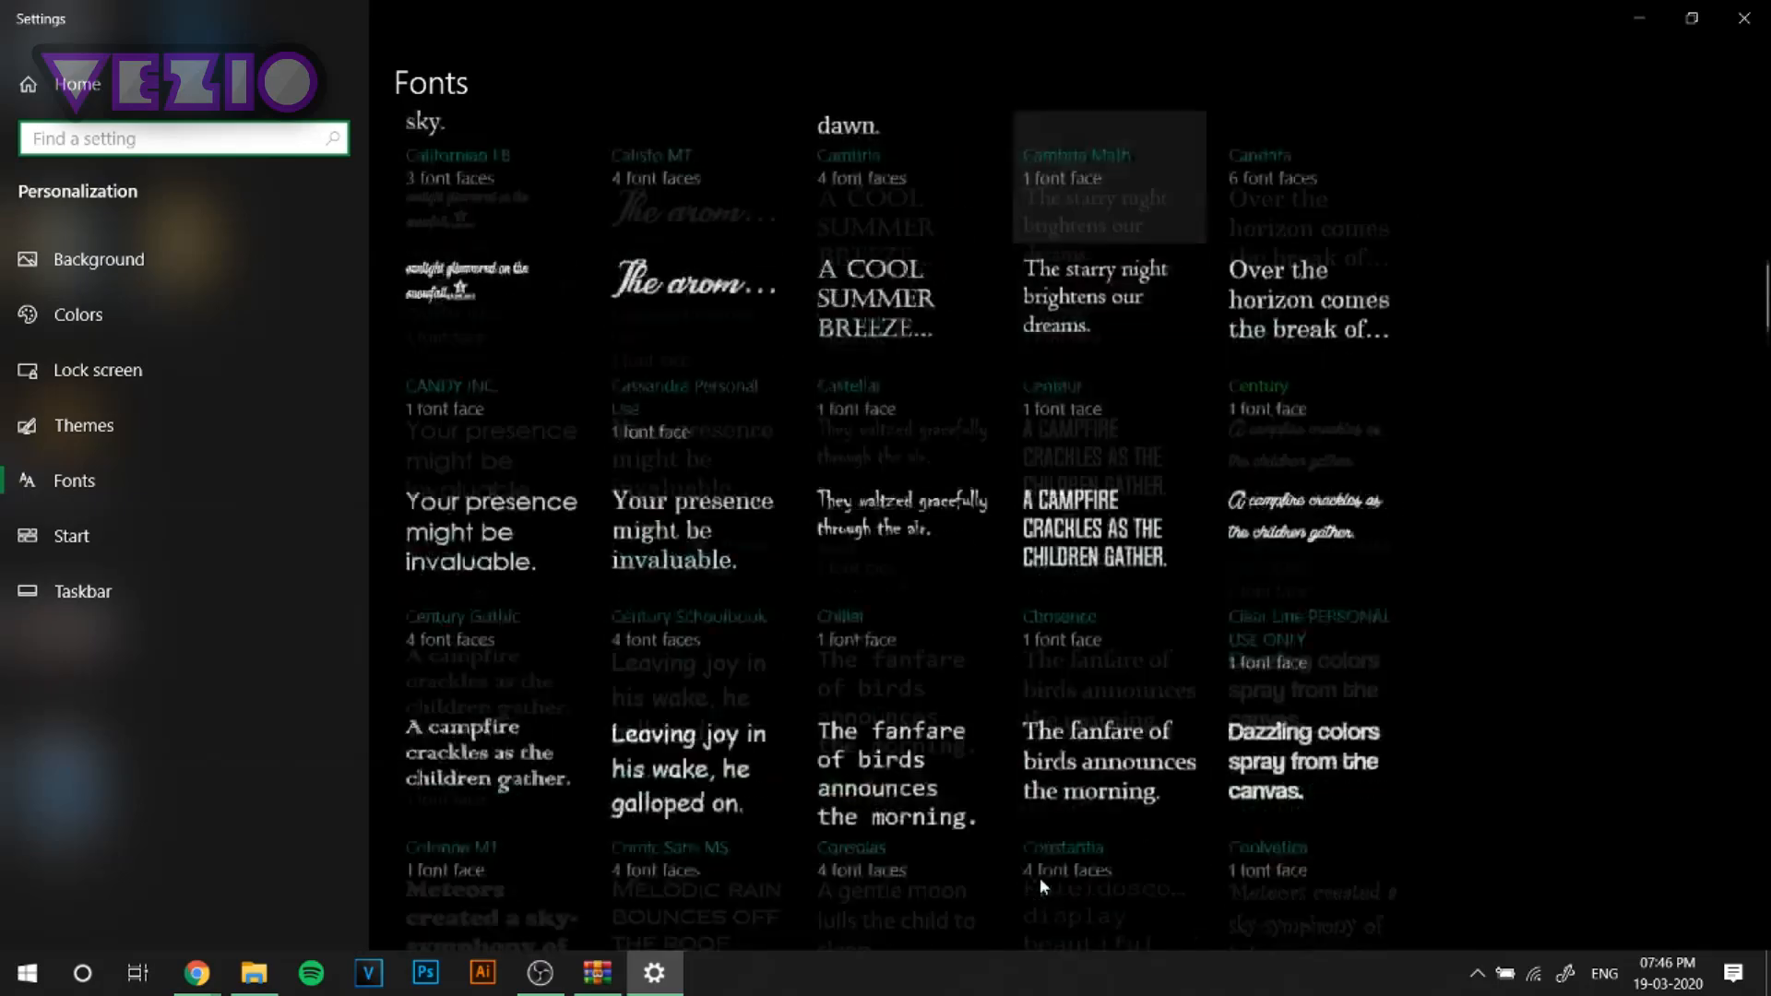
scroll(1040, 884, up, 15)
Install the Maloney font file from the desktop through the Add fonts area, replacing the already installed copy
key(super+d)
drag(1664, 389, 590, 247)
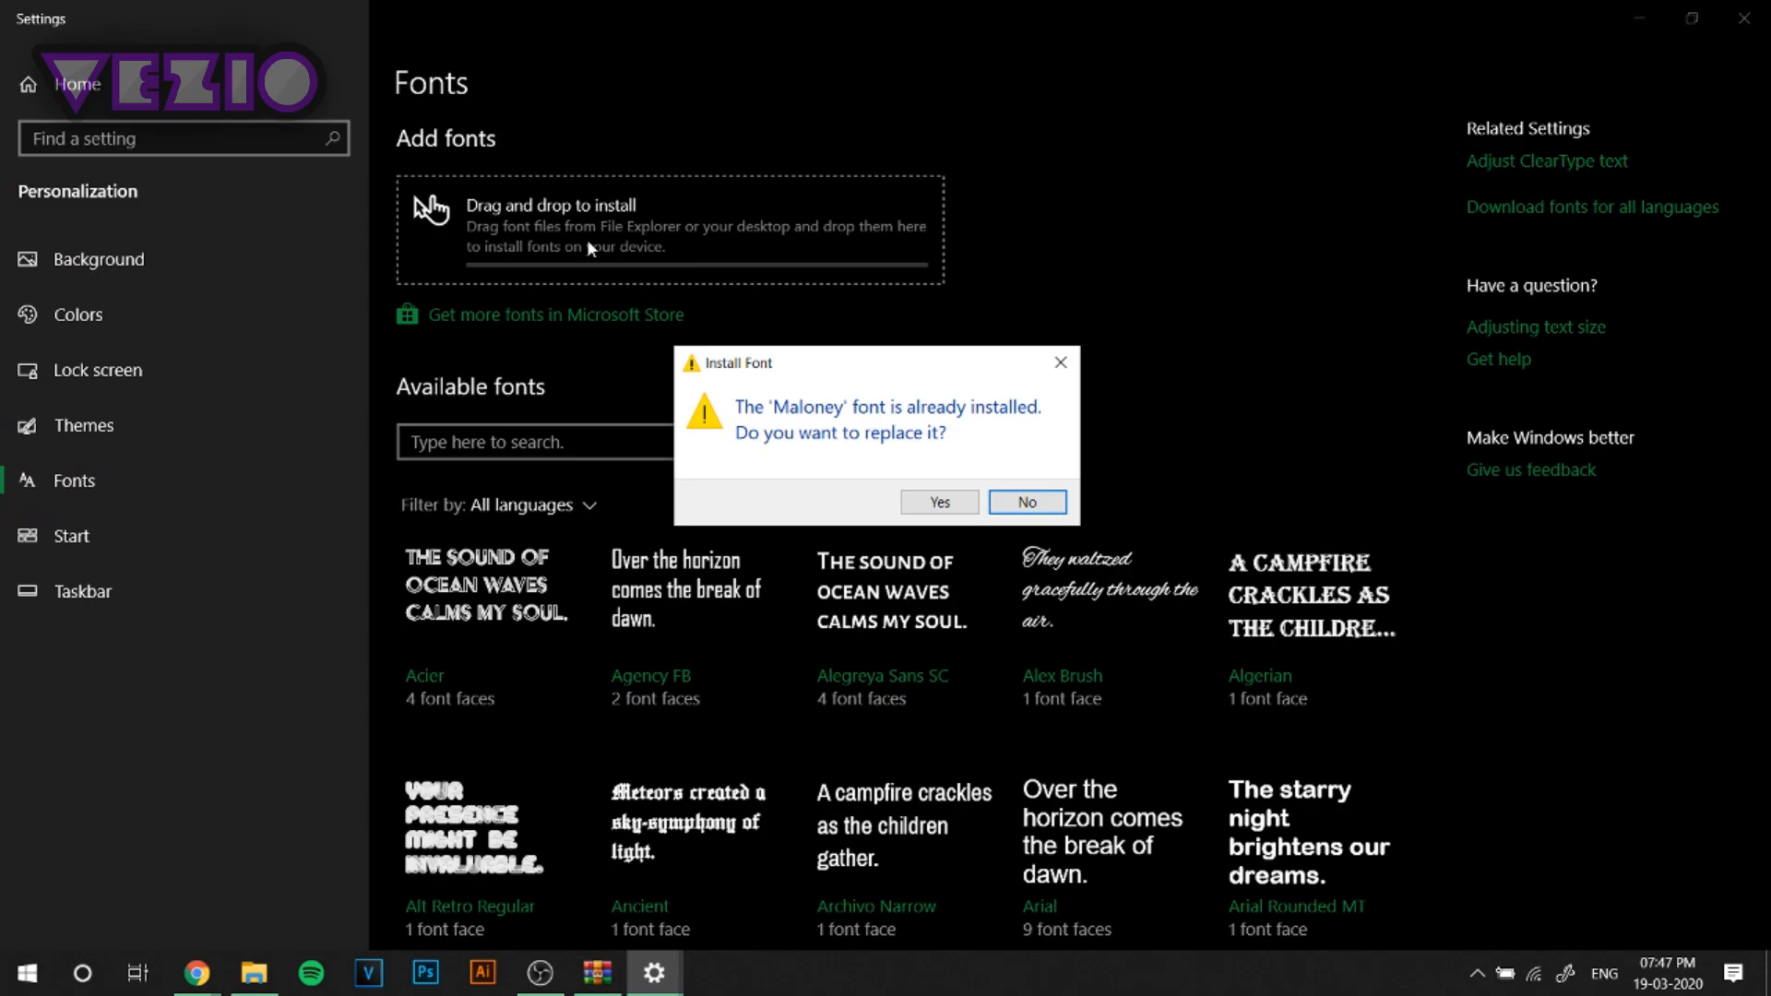
click(940, 502)
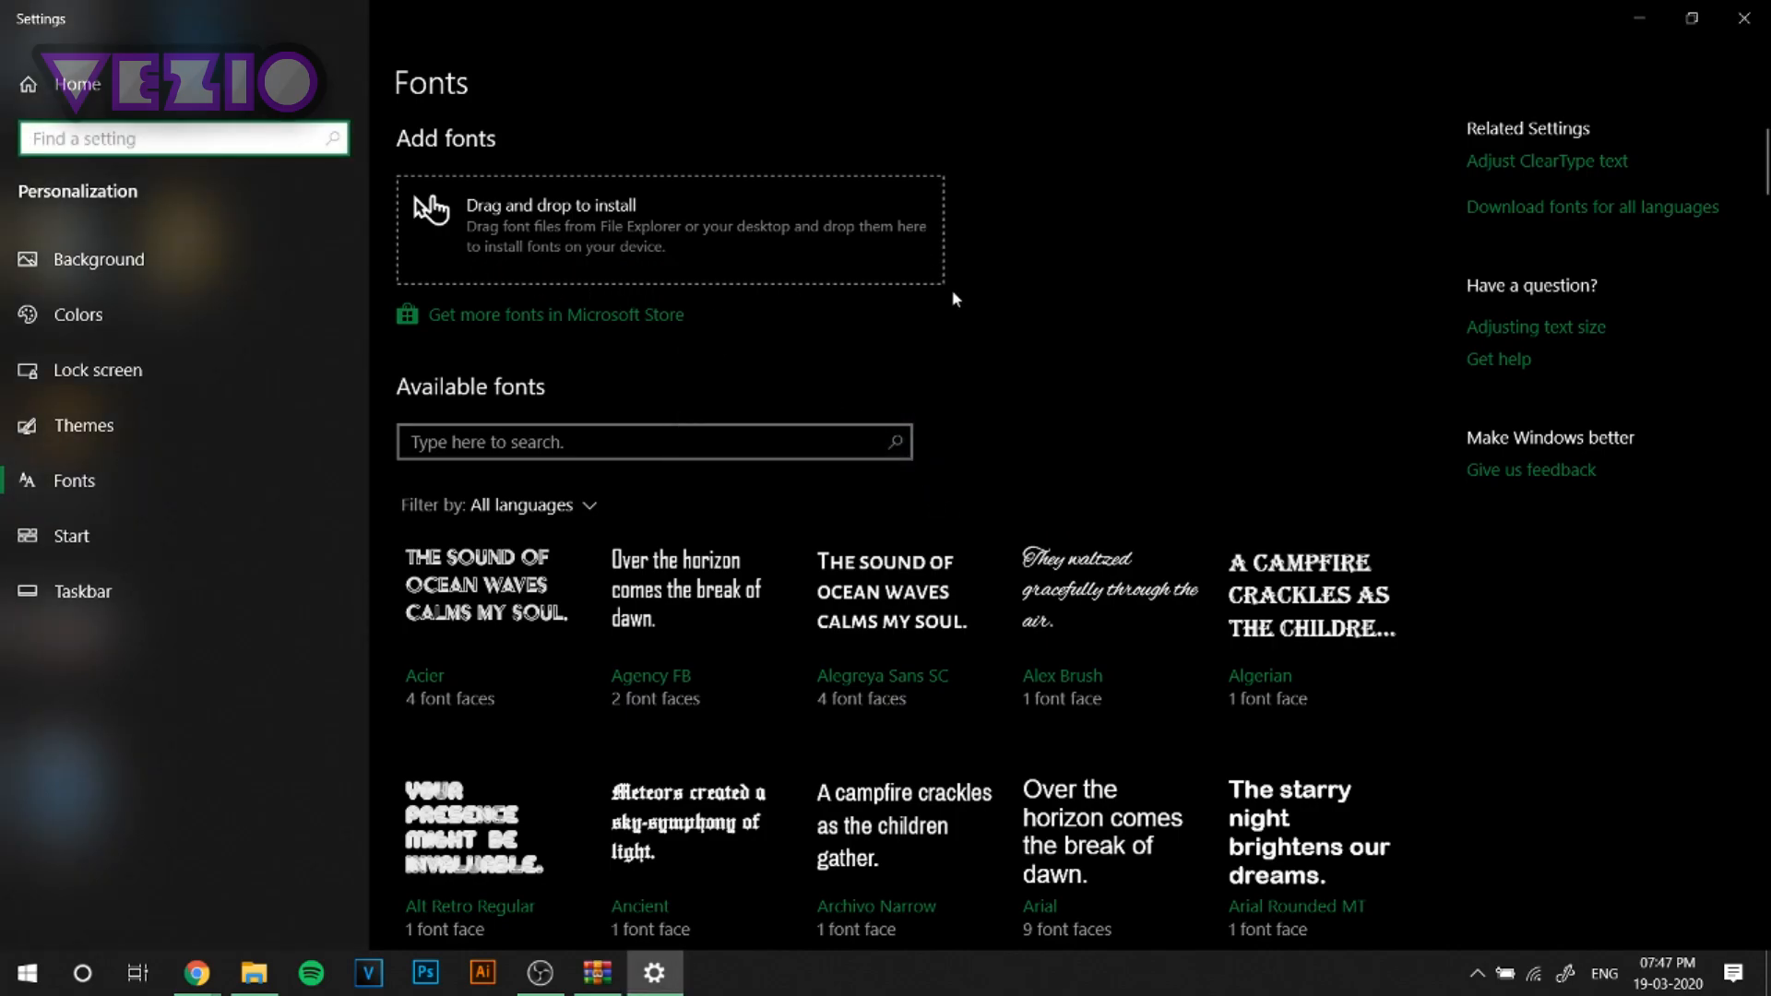
Switch to Notepad and write "maloney" in the blank document
key(super)
text(note)
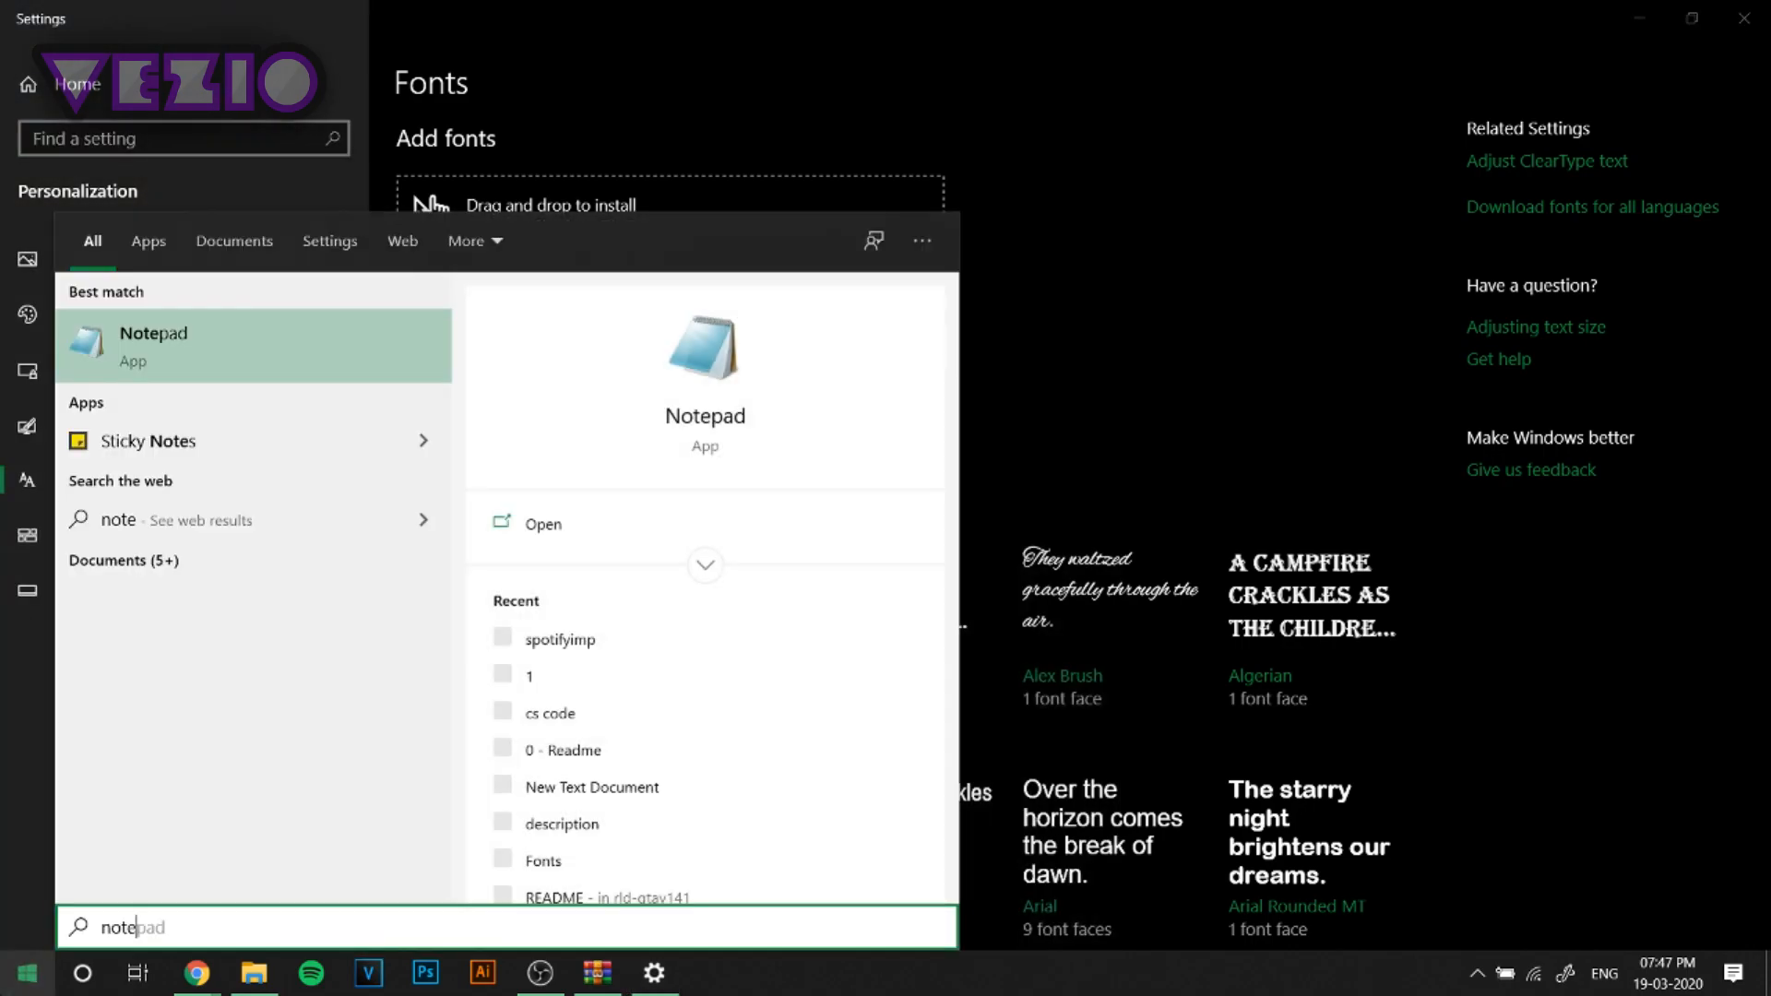
key(Return)
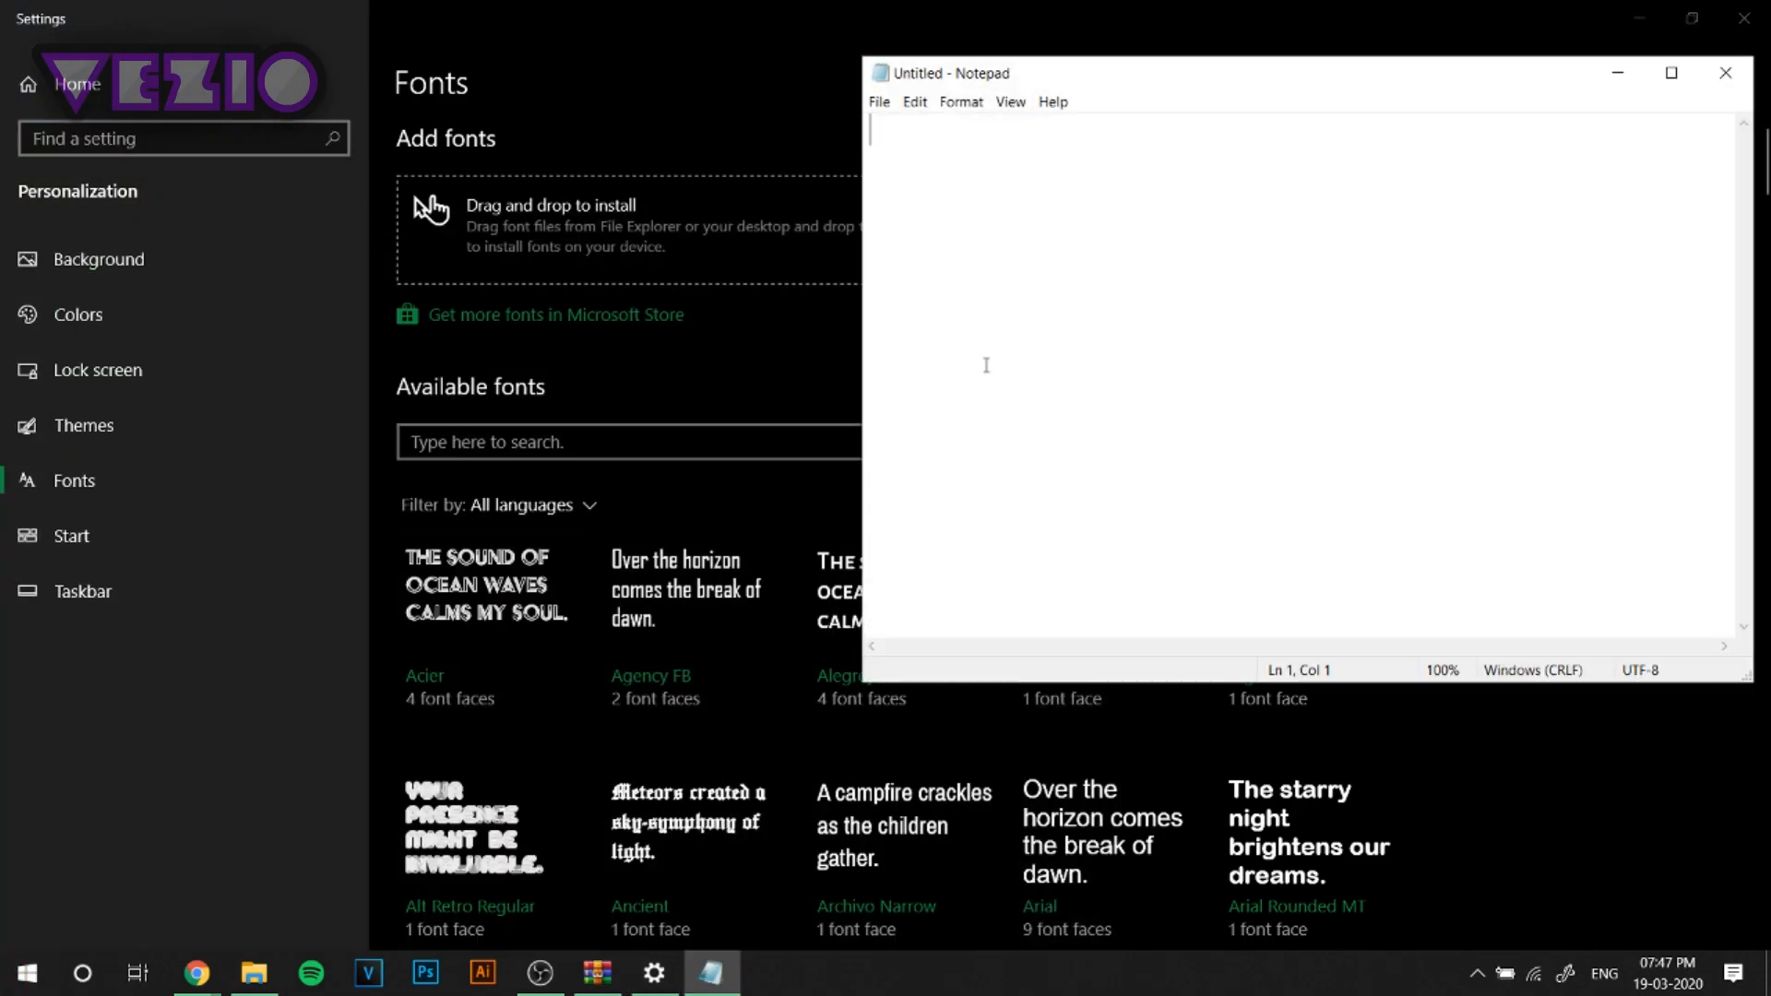
text(malen)
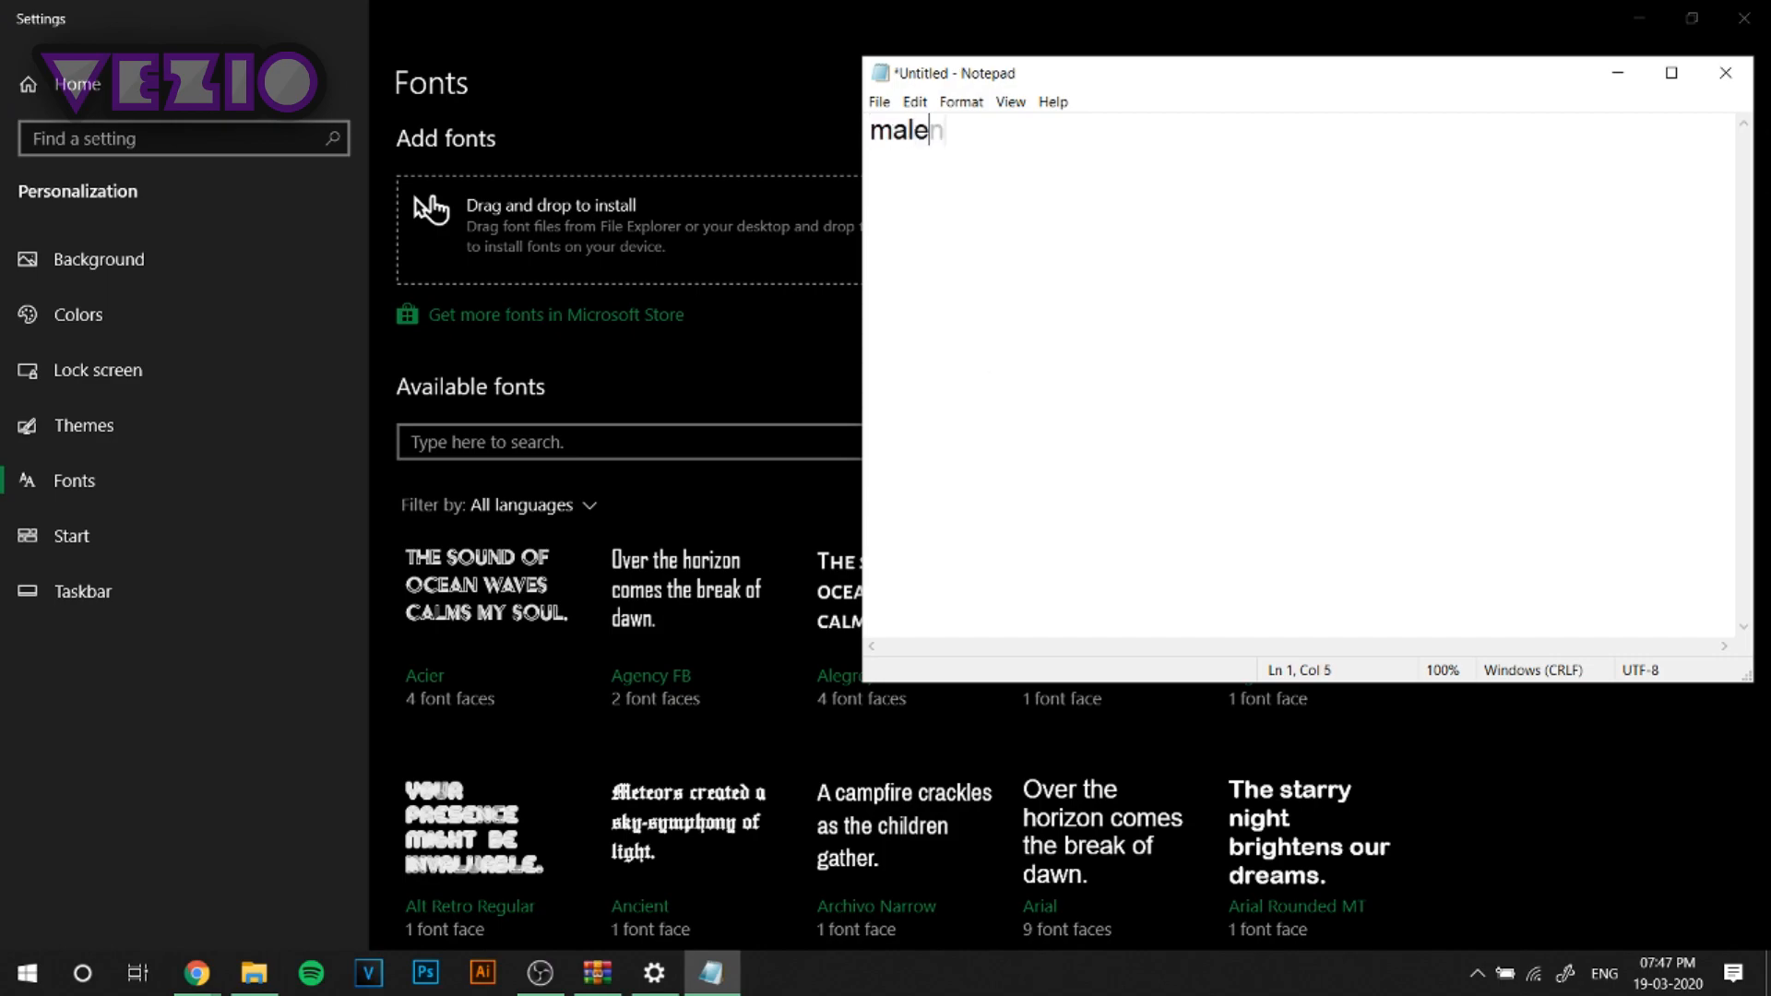
key(BackSpace)
key(BackSpace)
text(ony)
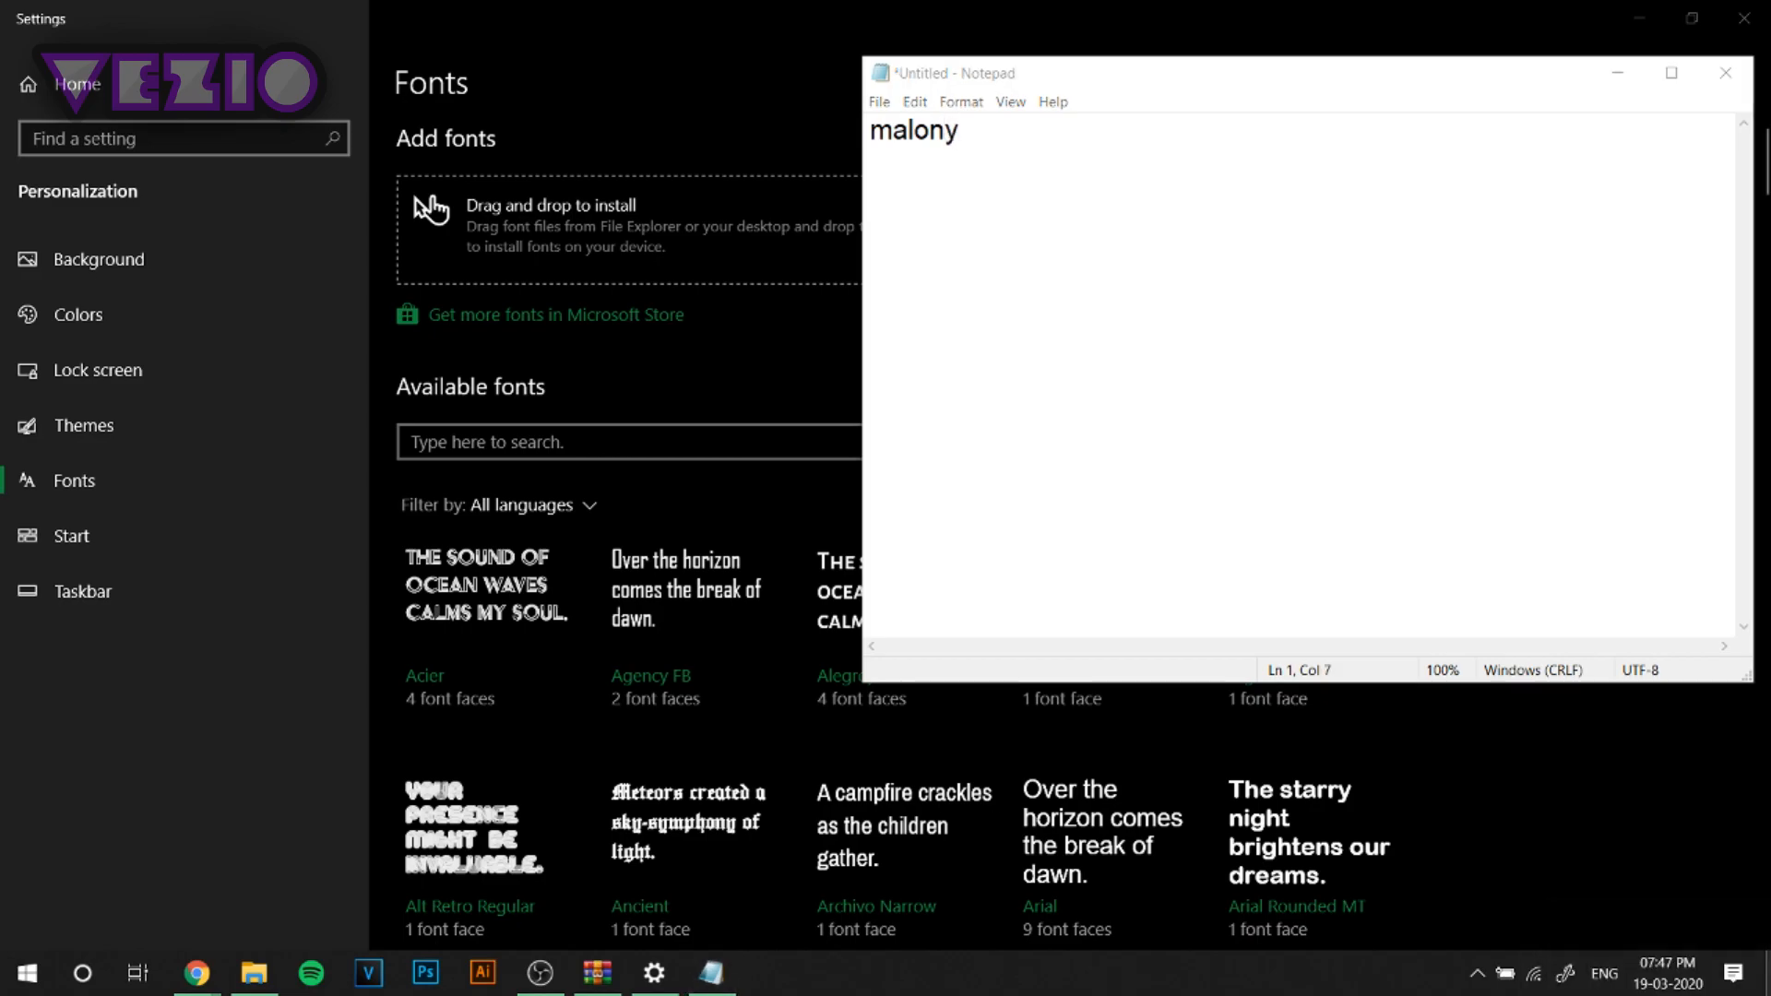
click(1767, 973)
click(1766, 973)
key(BackSpace)
text(ey)
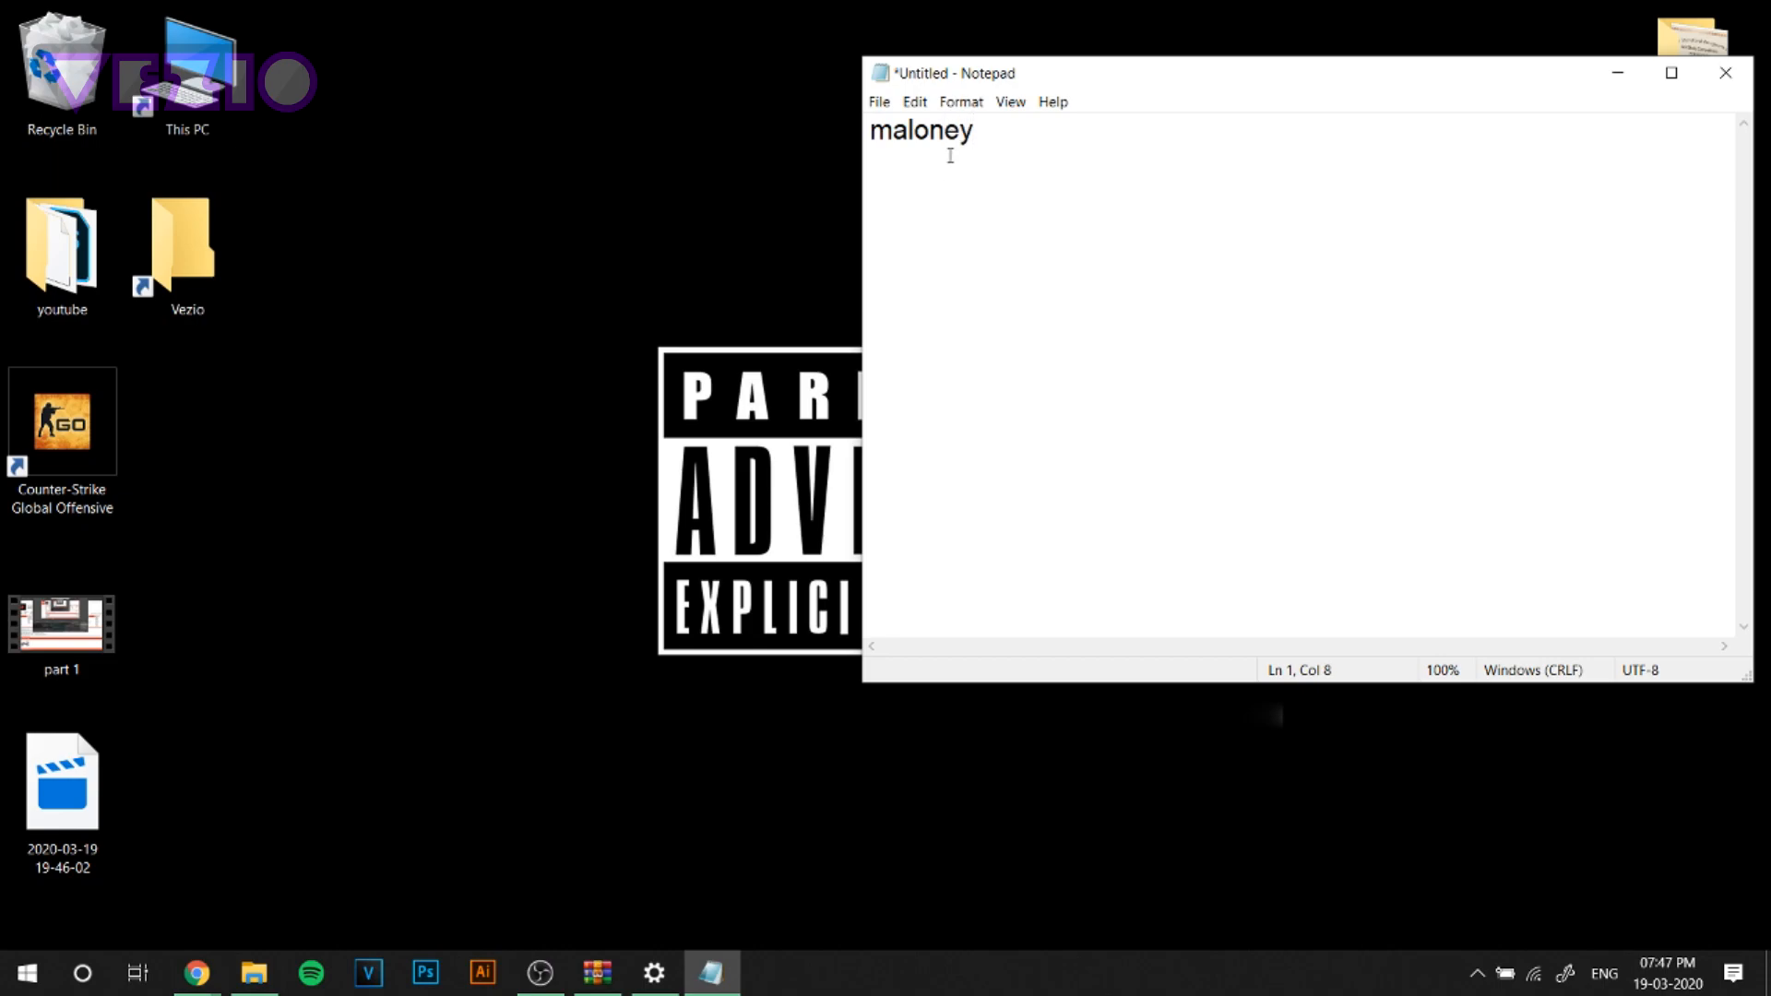
Select all of the Notepad text and set its font to Maloney
click(881, 106)
click(1144, 198)
key(ctrl+a)
click(961, 101)
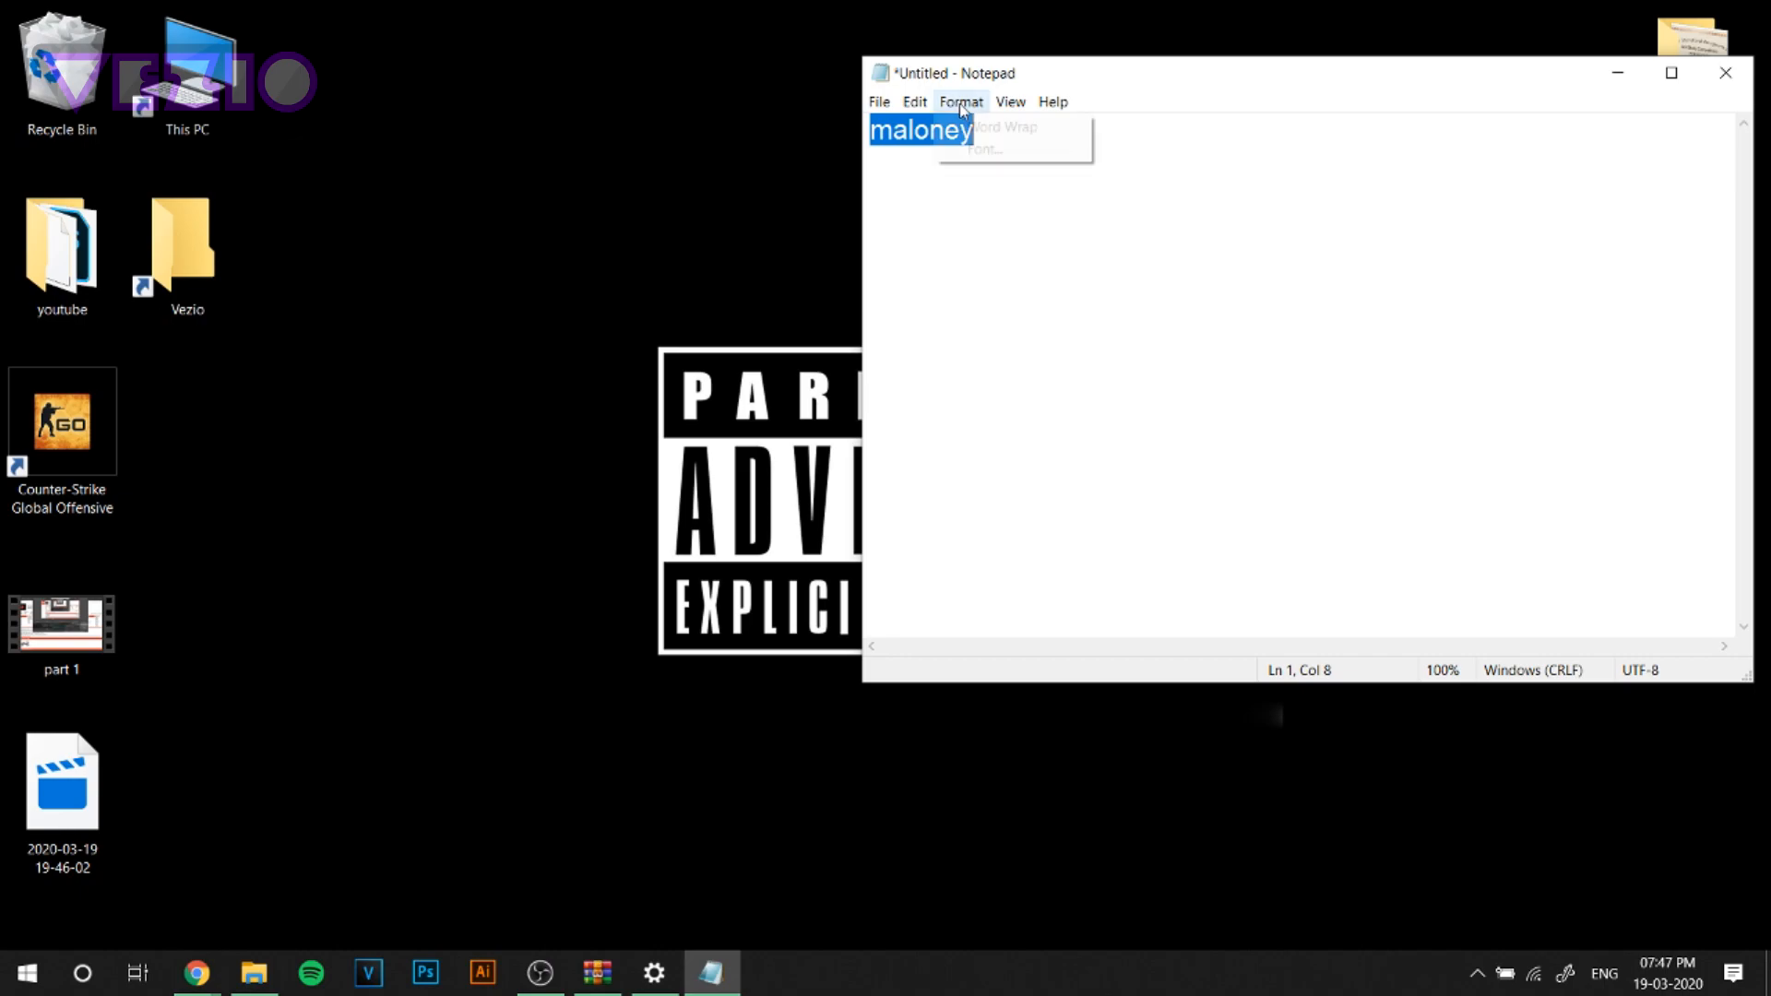
click(985, 150)
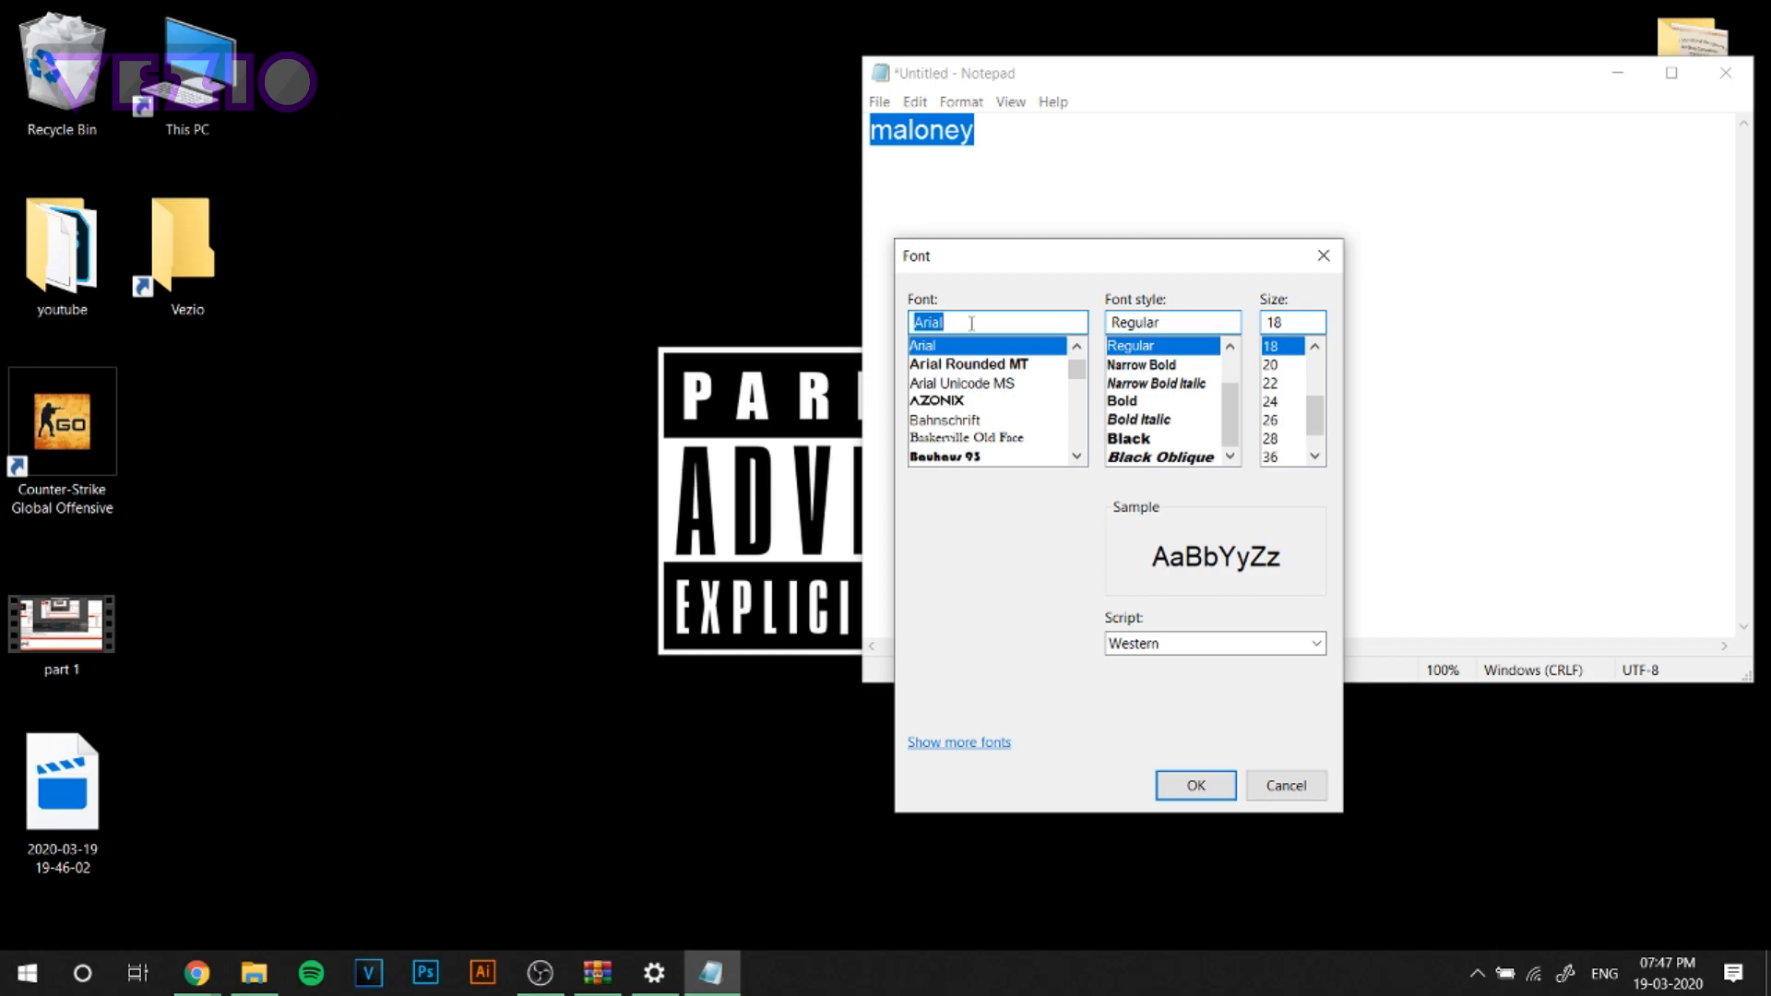
text(malon)
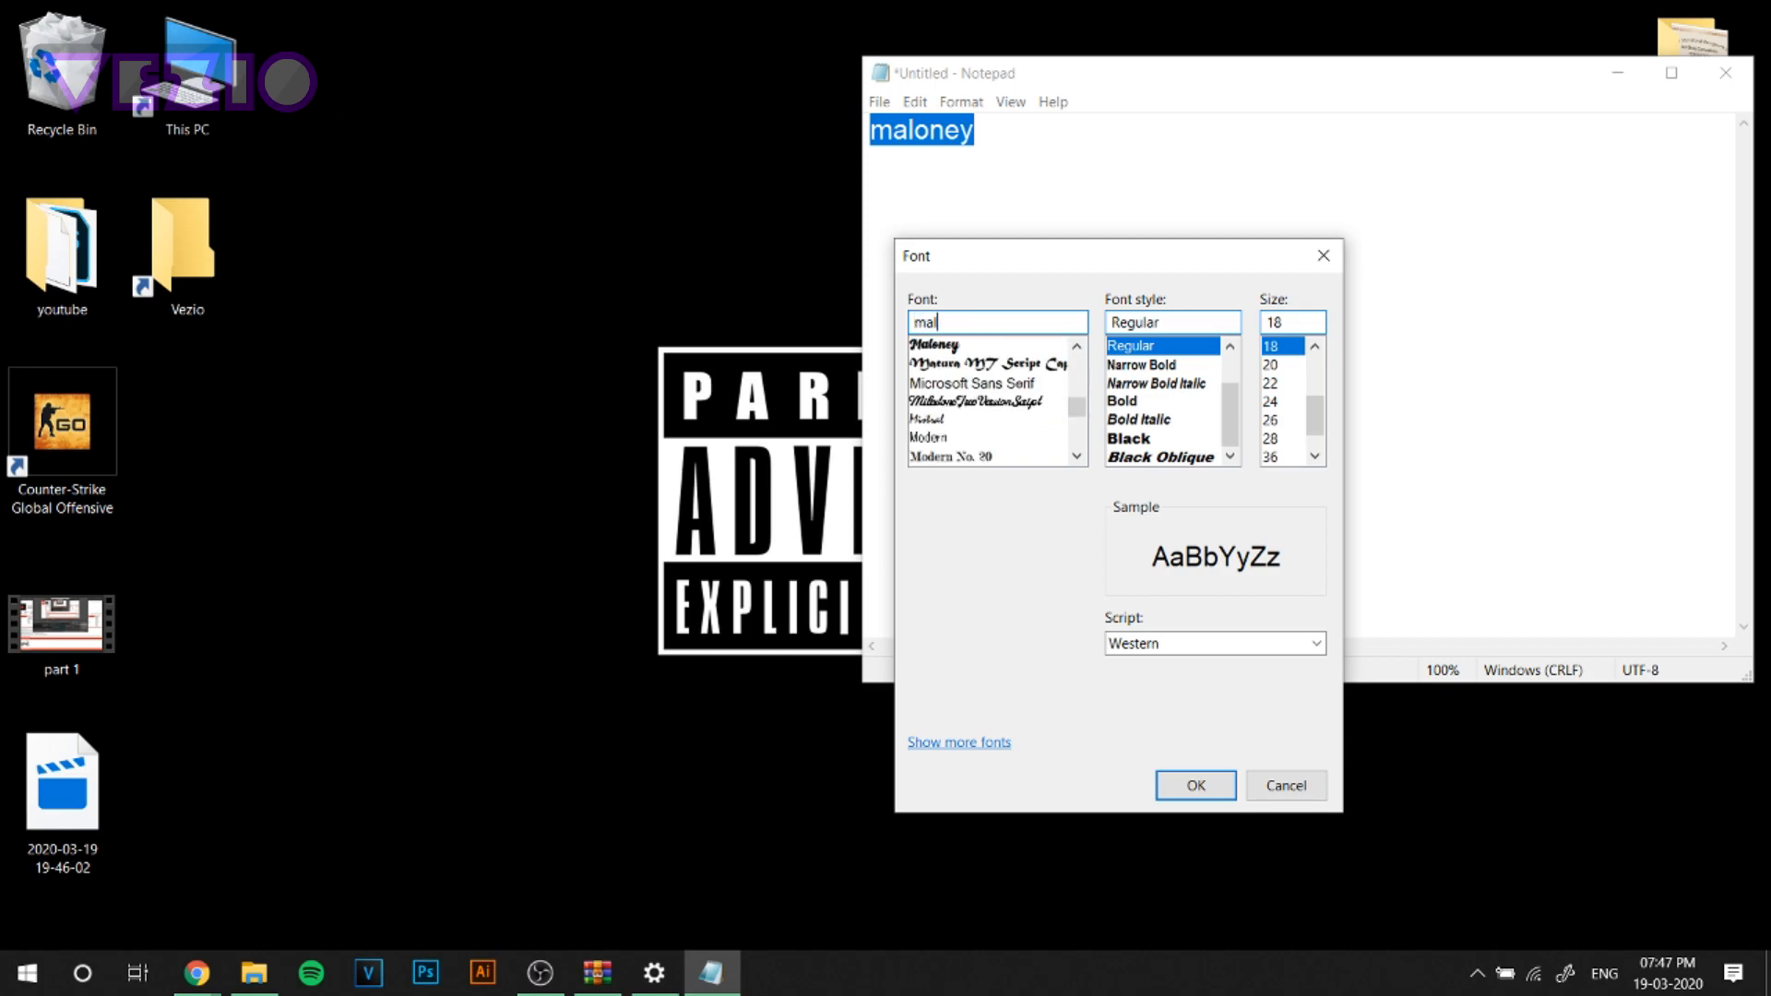
text(ey)
click(1173, 790)
click(1069, 230)
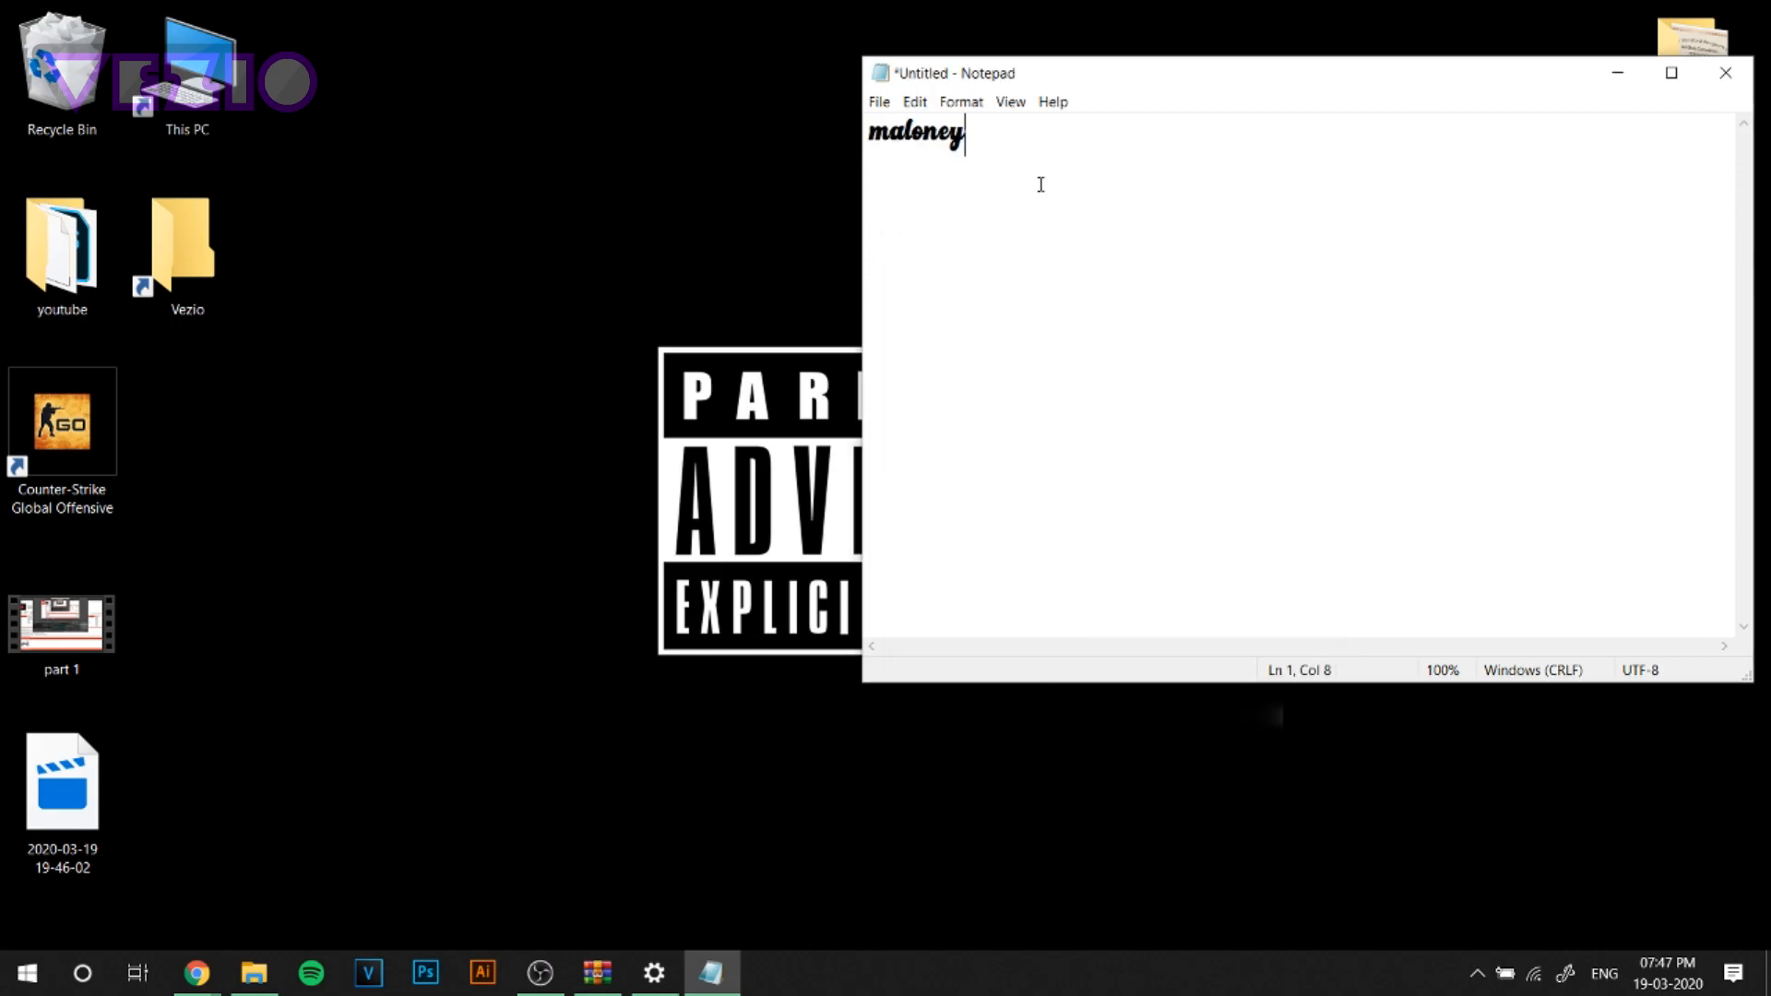